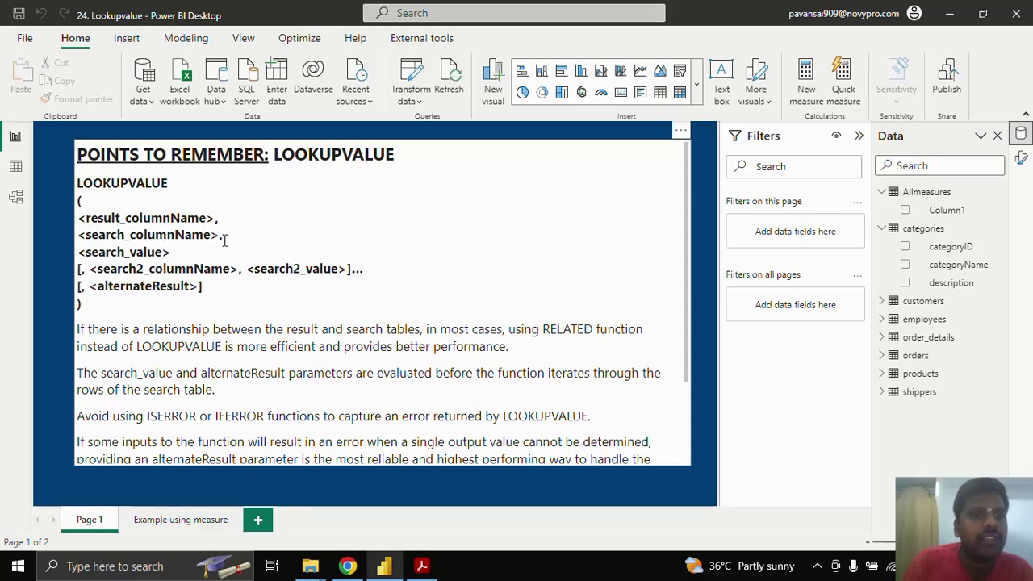
# - Highlight the search_value and alternateResult arguments of the LOOKUPVALUE syntax in the notes
pyautogui.moveTo(86, 252); pyautogui.dragTo(150, 270)
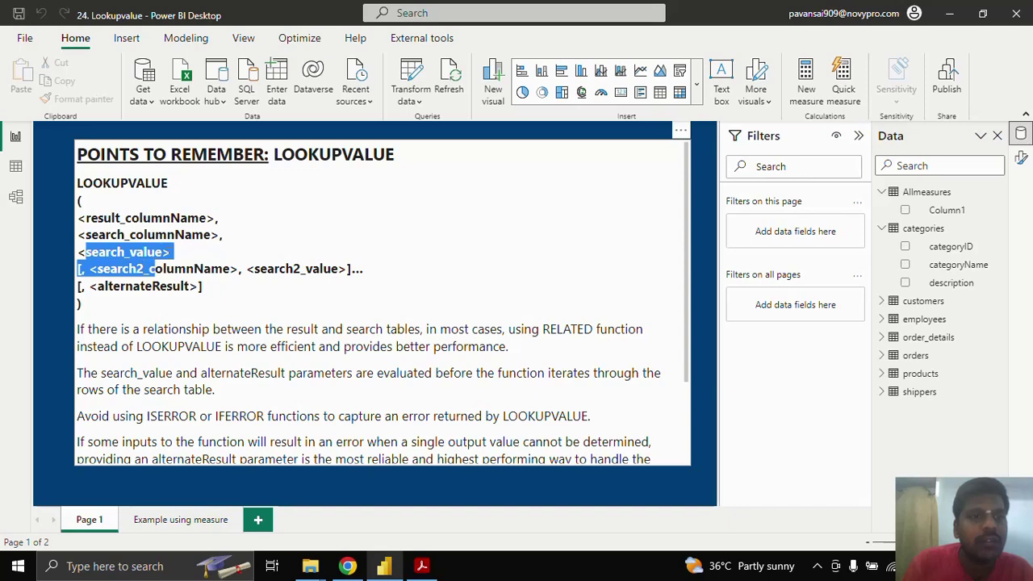
pyautogui.click(123, 268)
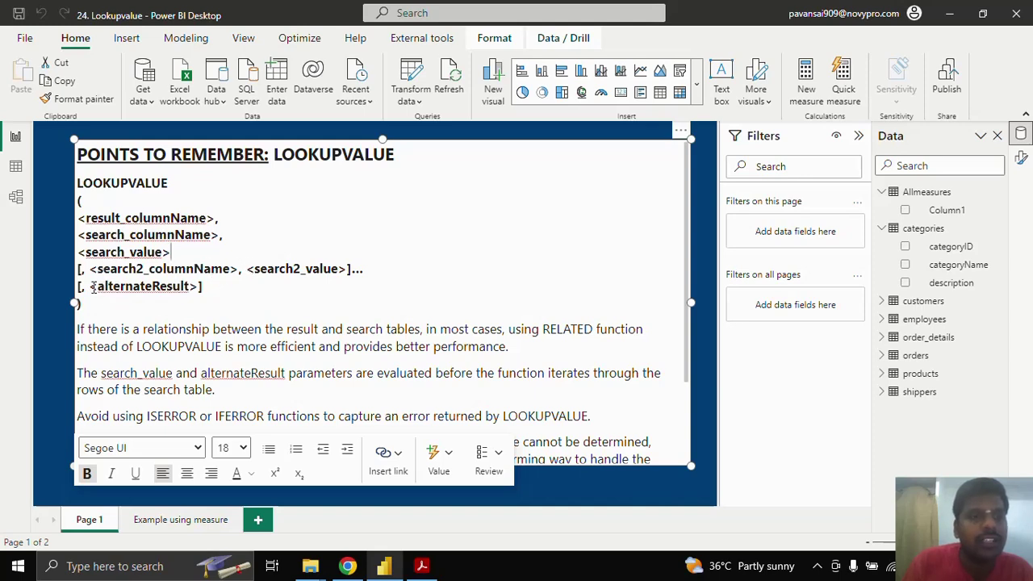
pyautogui.moveTo(90, 287); pyautogui.dragTo(197, 288)
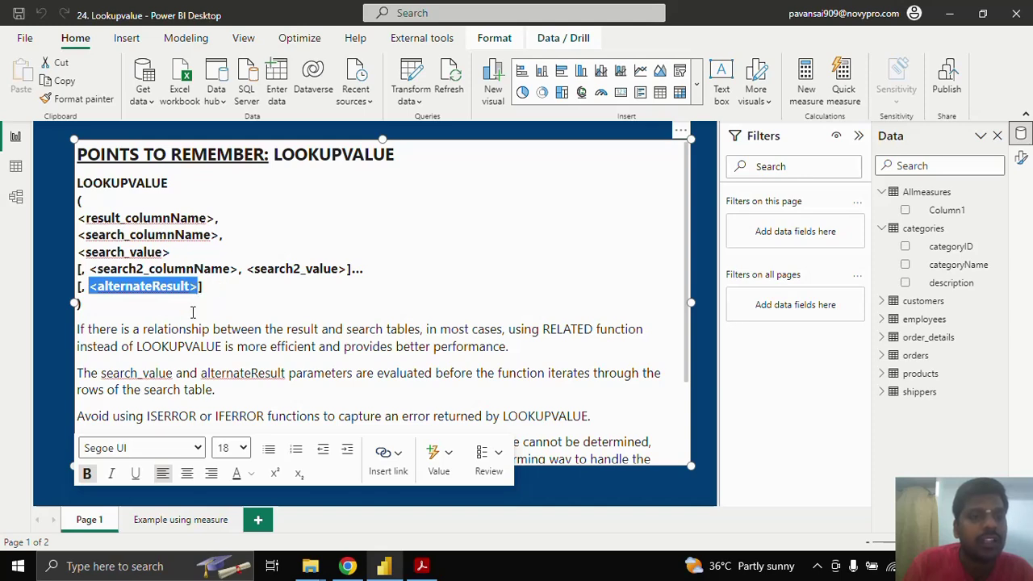
pyautogui.click(135, 333)
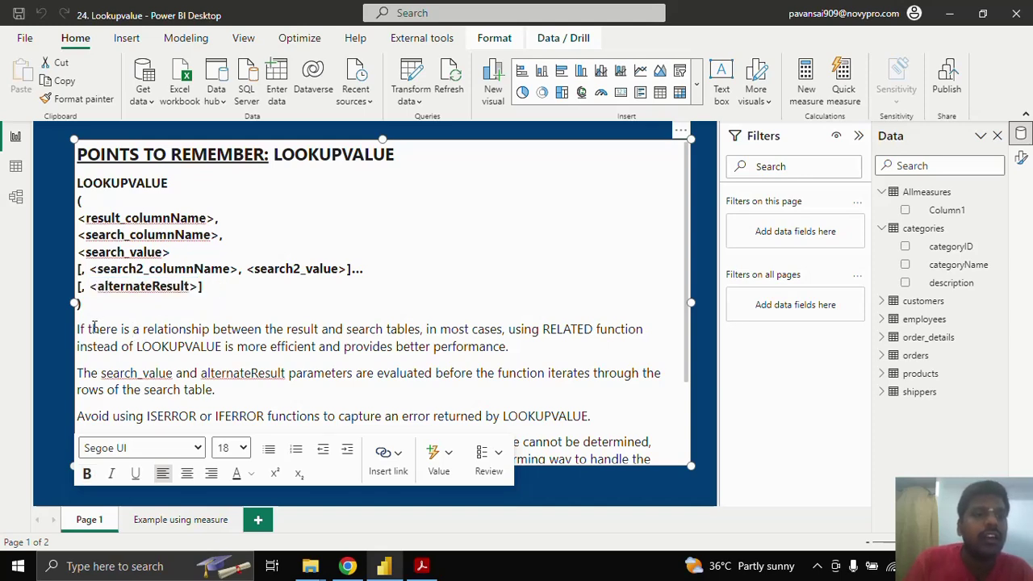
pyautogui.scroll(-2, 211, 332)
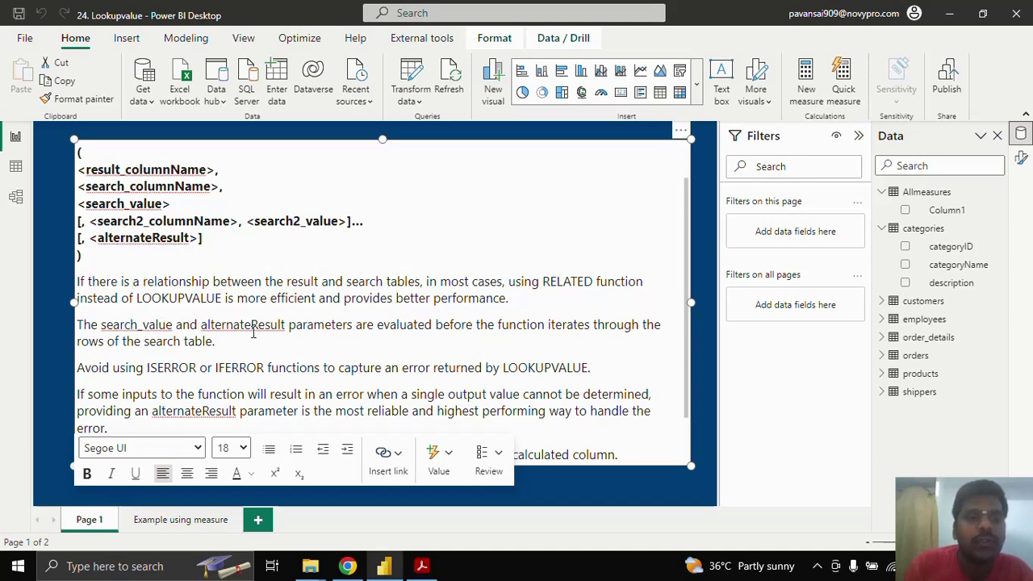
pyautogui.click(695, 363)
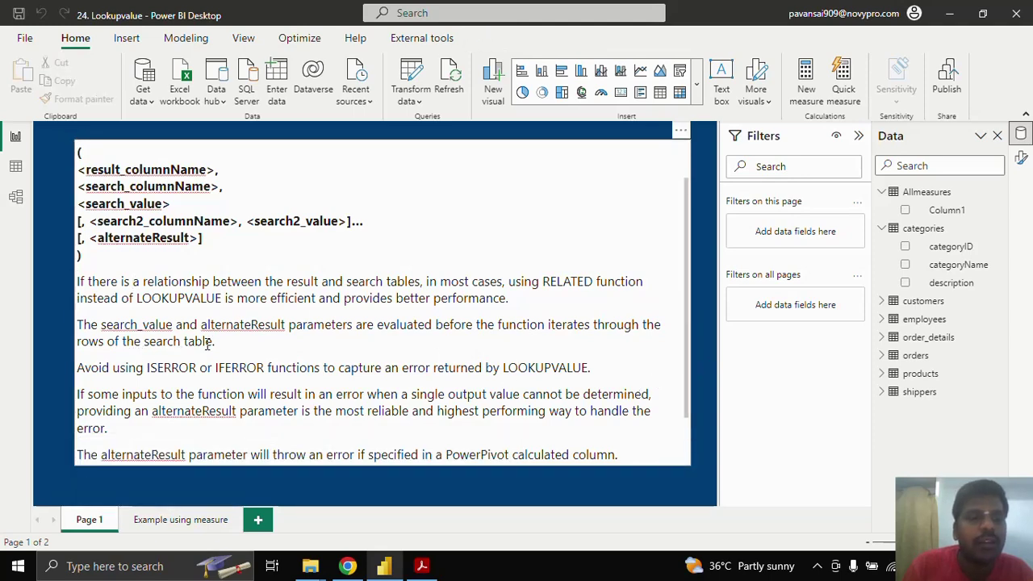
pyautogui.scroll(-1, 202, 346)
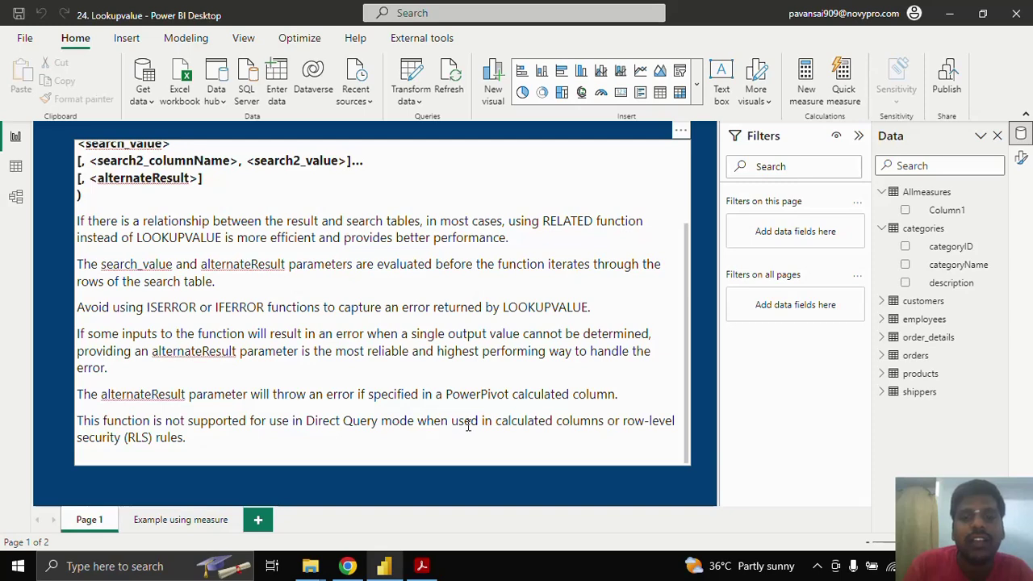
pyautogui.scroll(3, 464, 420)
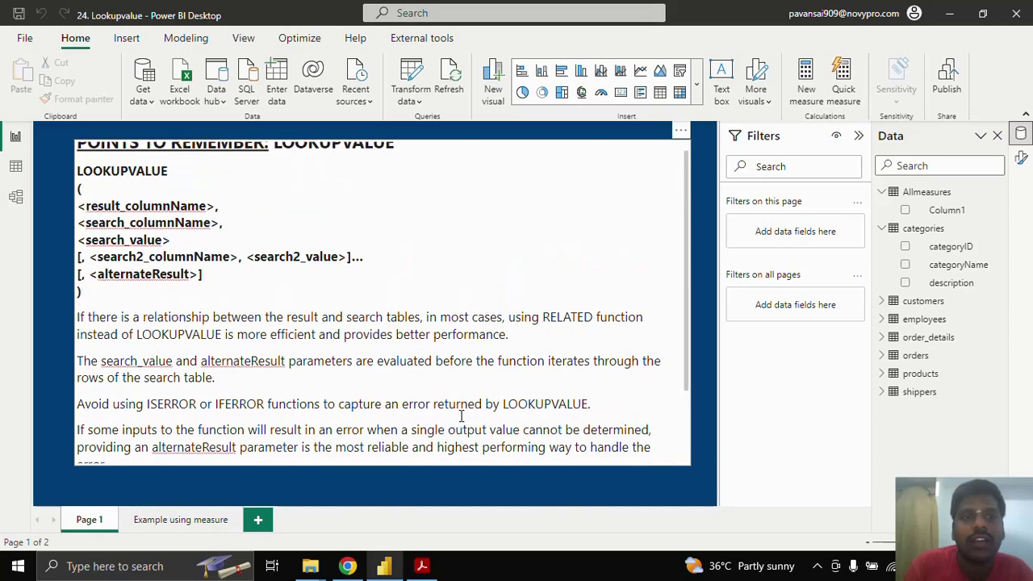
pyautogui.scroll(1, 462, 416)
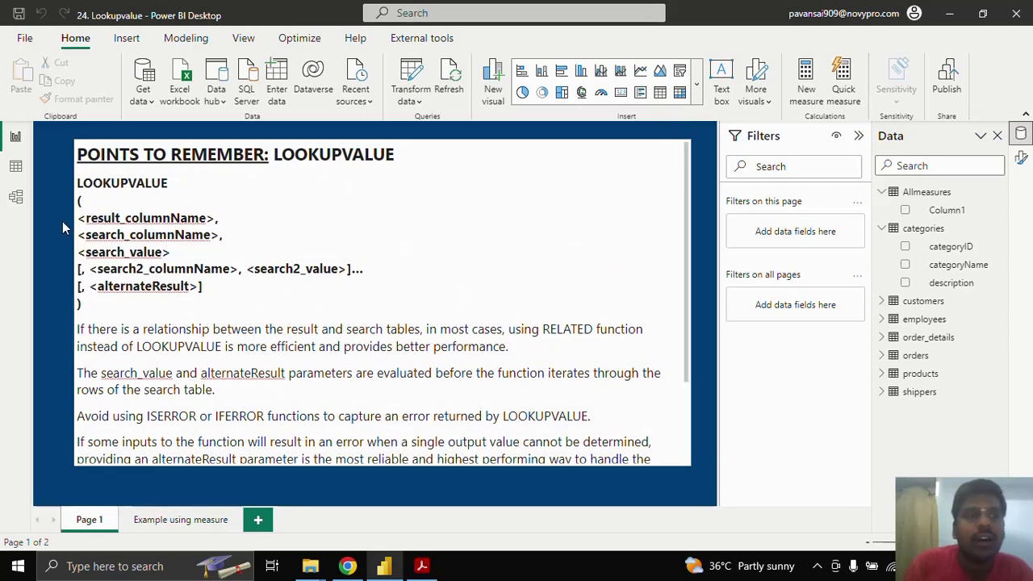
# - In Data view, inspect the rows of the categories and products tables
pyautogui.click(16, 168)
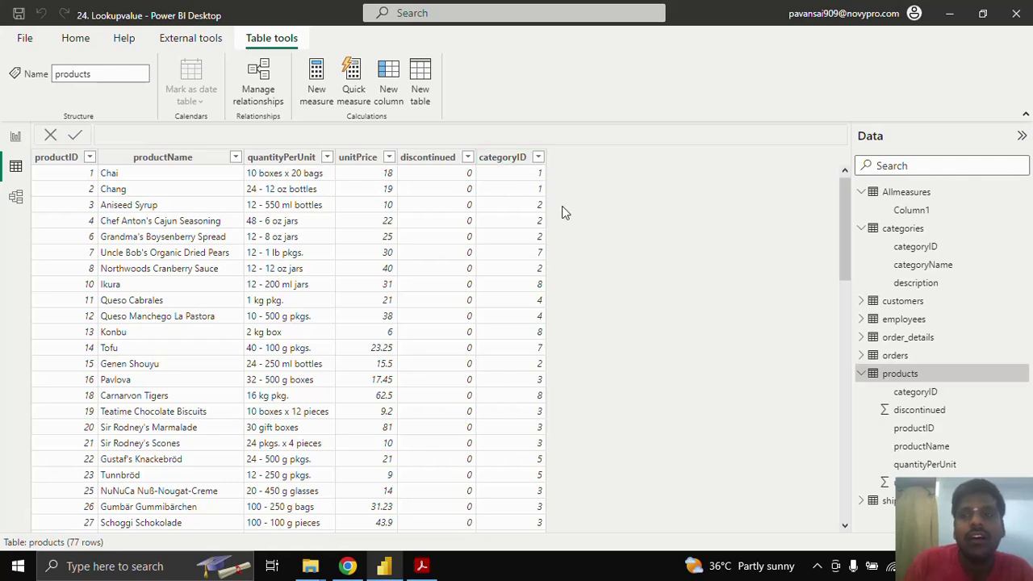
pyautogui.click(896, 229)
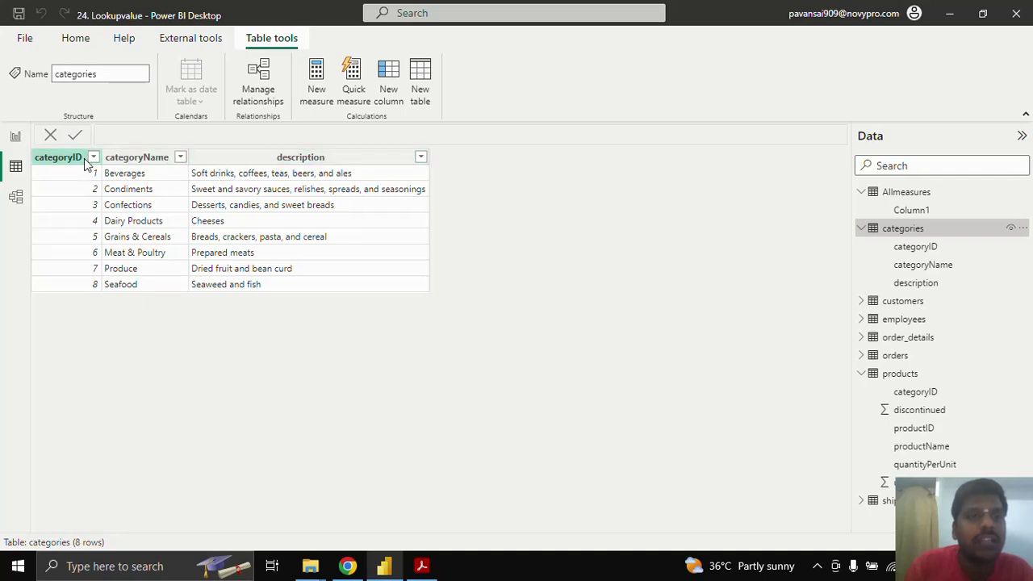
pyautogui.click(900, 374)
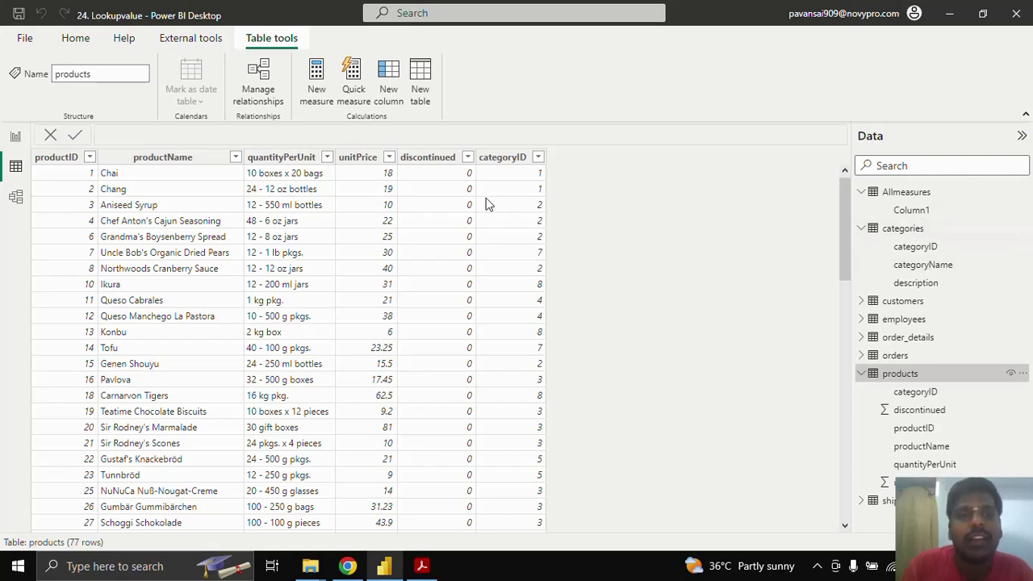
# - Check the products–categories relationship in Model view, then select the products categoryID column
pyautogui.click(14, 202)
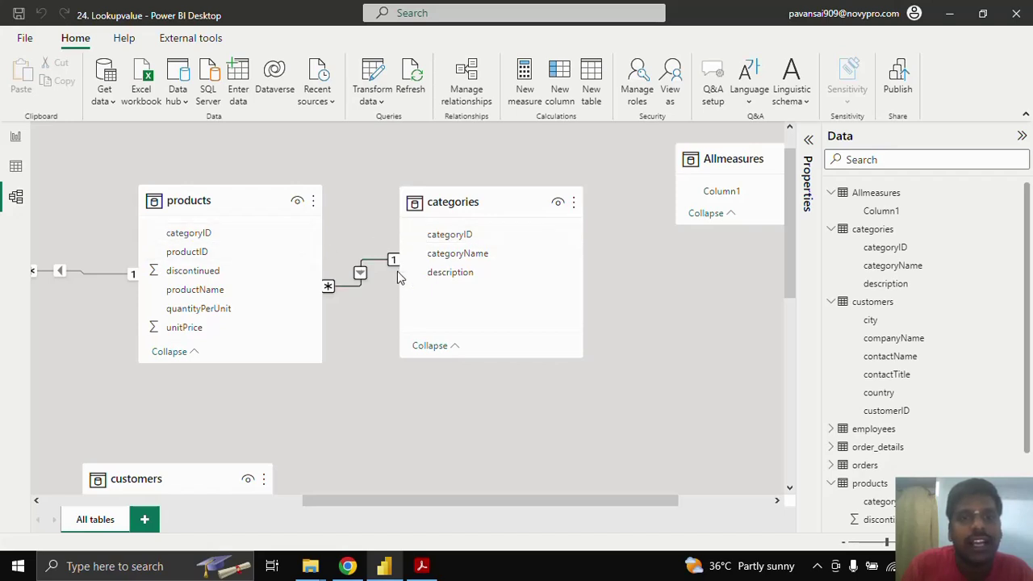
pyautogui.click(15, 170)
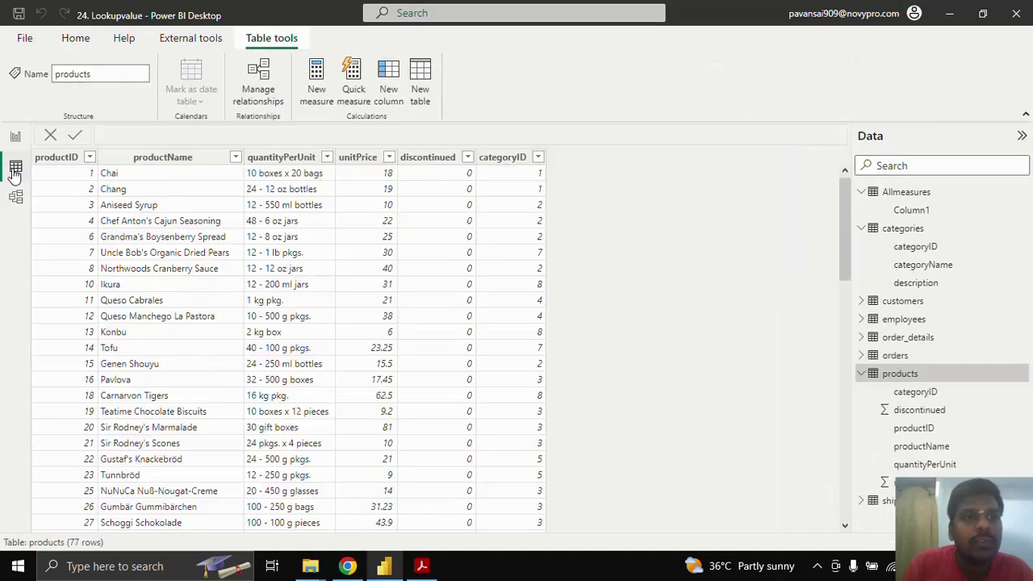
pyautogui.click(13, 198)
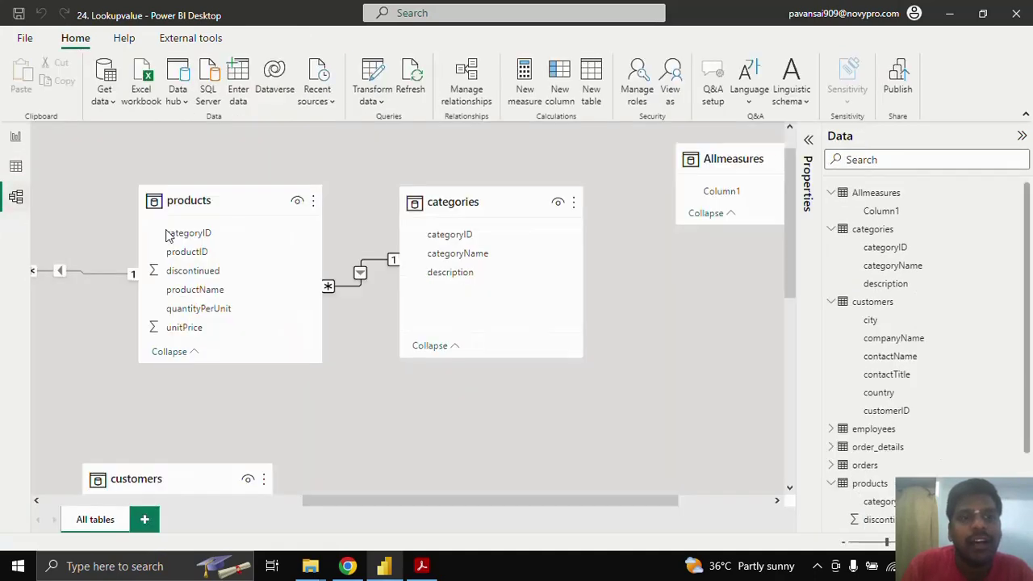
pyautogui.click(15, 166)
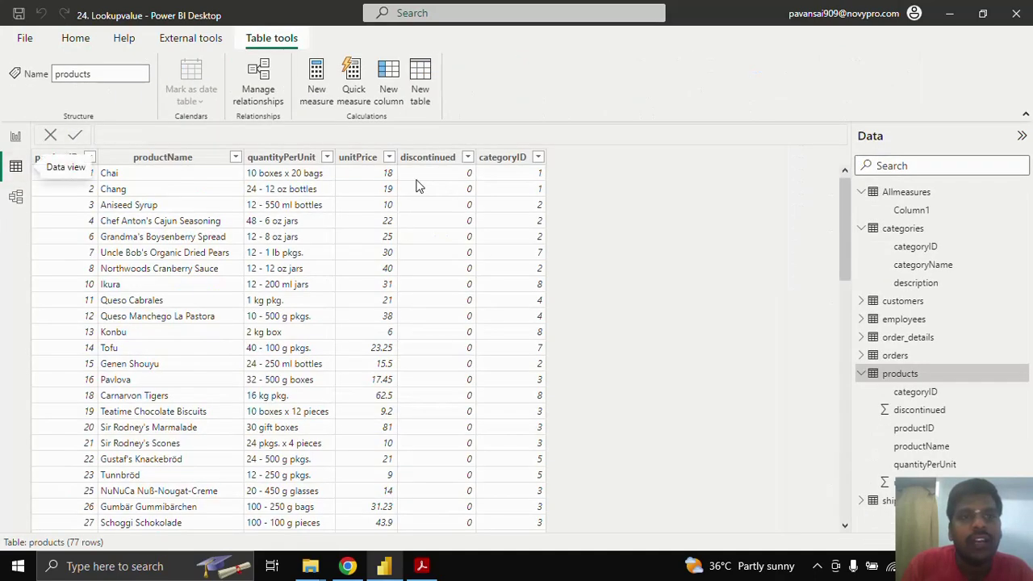
pyautogui.click(502, 157)
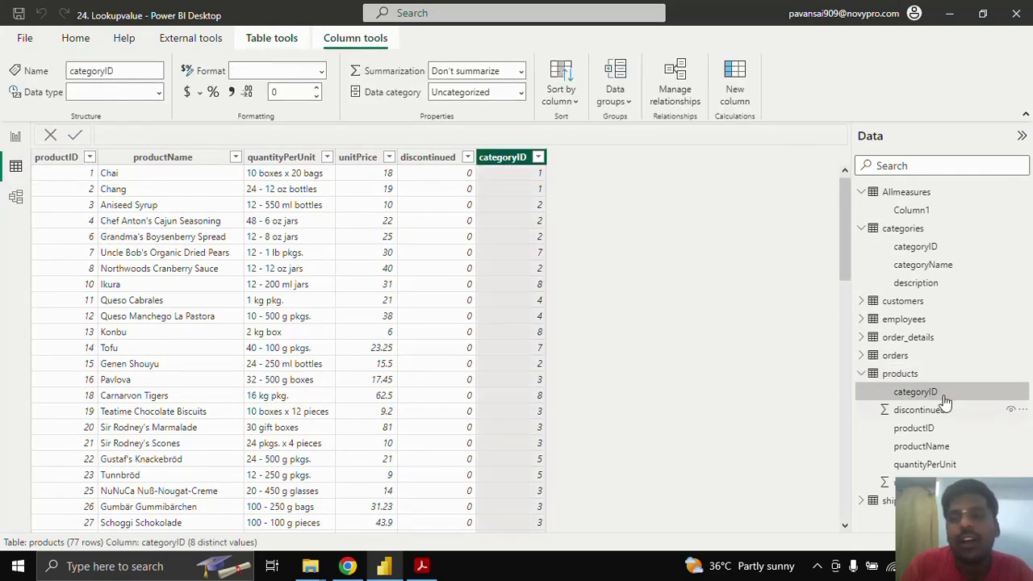
# - Add a products column categoryName = RELATED(categories[categoryName])
pyautogui.click(731, 97)
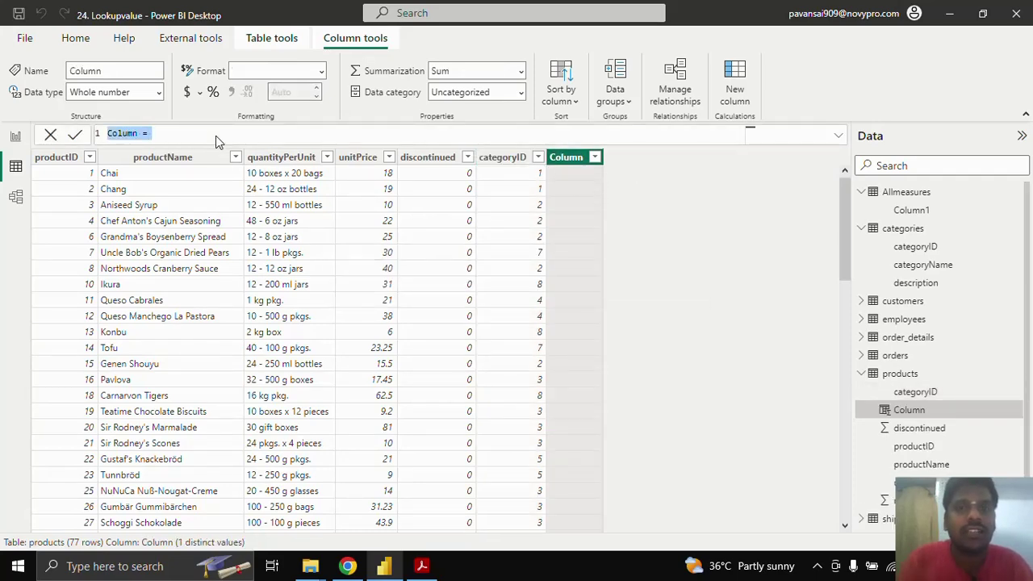
pyautogui.write('c')
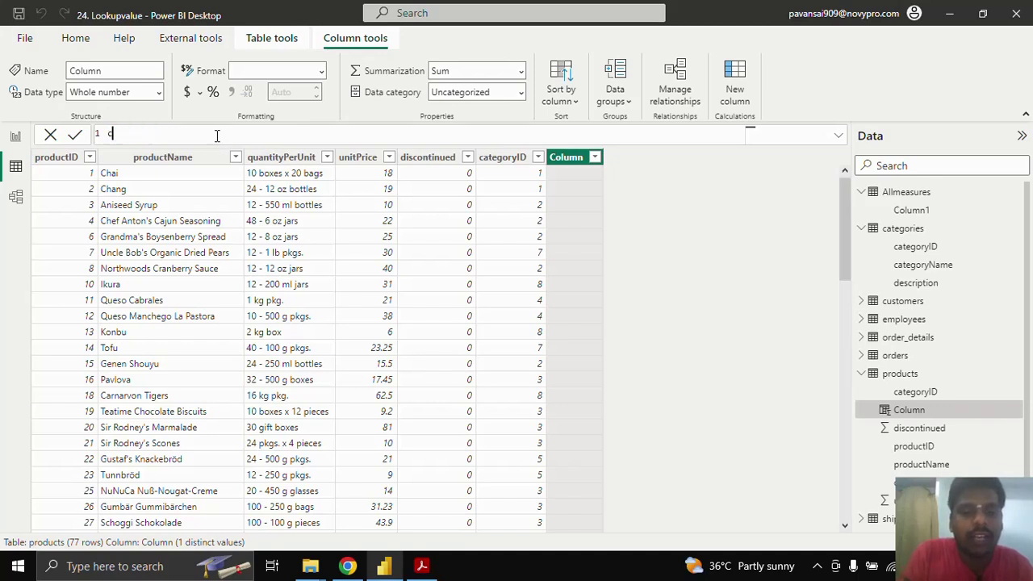
pyautogui.write('ategoryN')
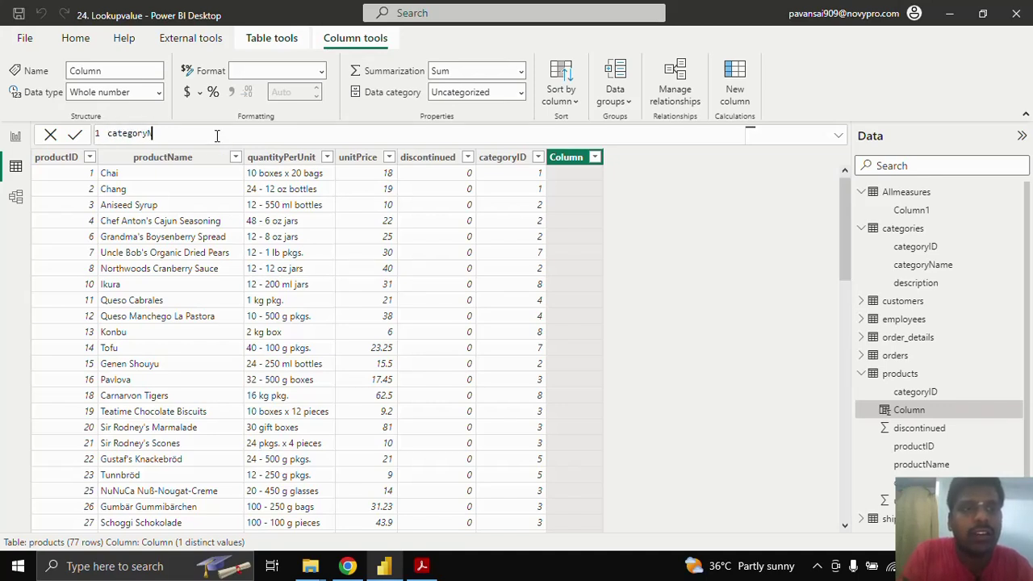
pyautogui.write('ame = ')
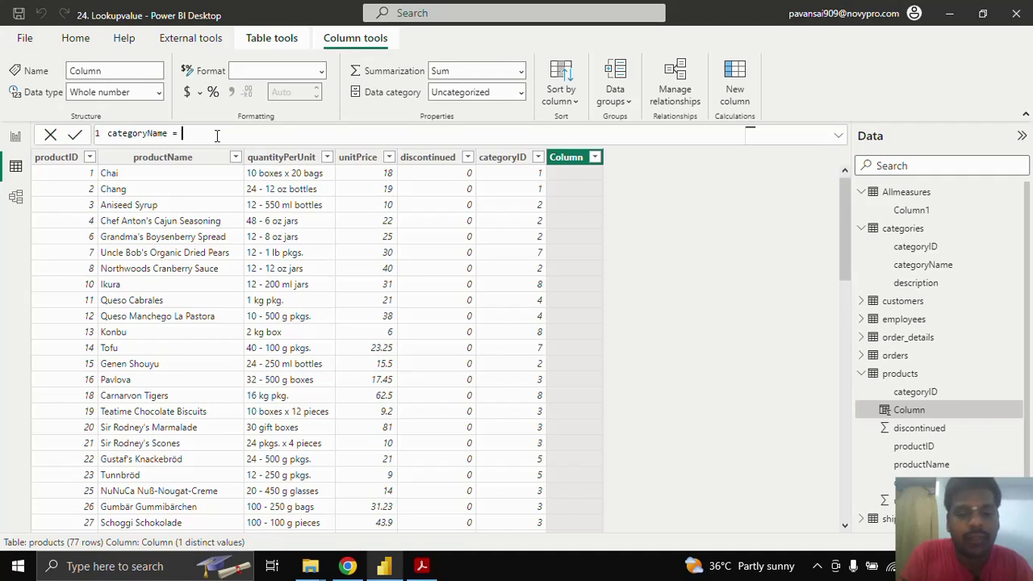
pyautogui.write('RELATED(')
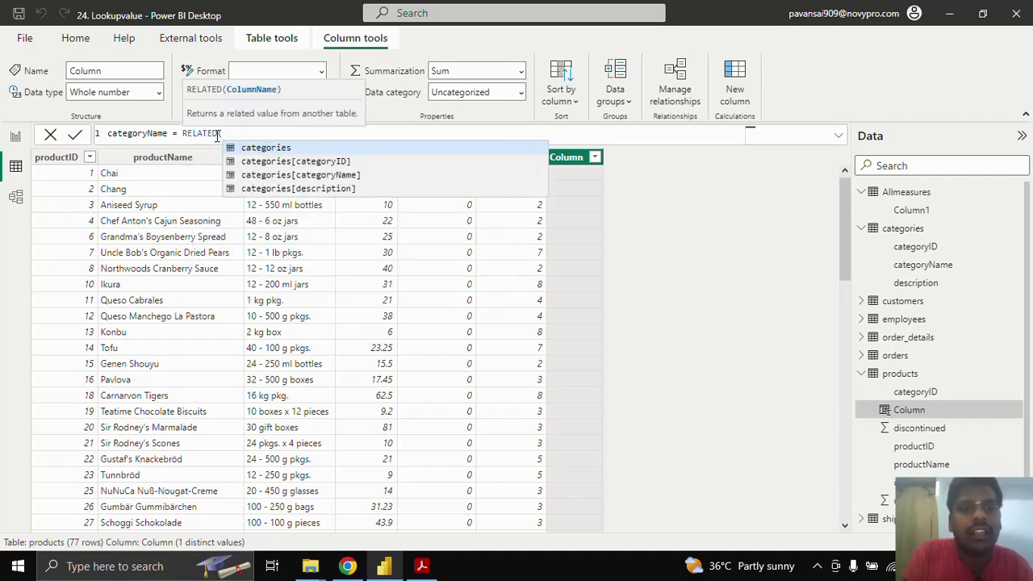
pyautogui.click(289, 174)
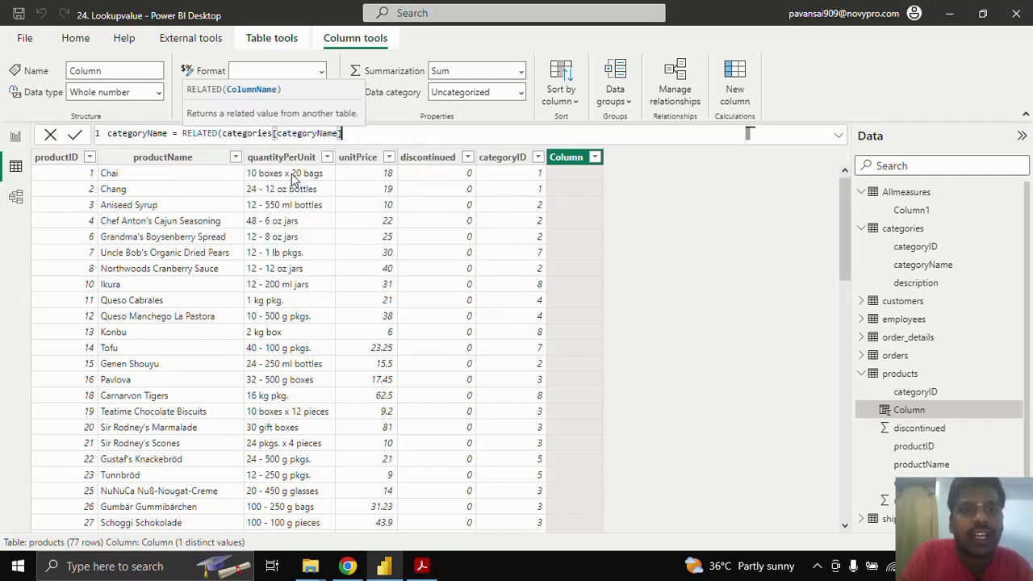
pyautogui.write(')')
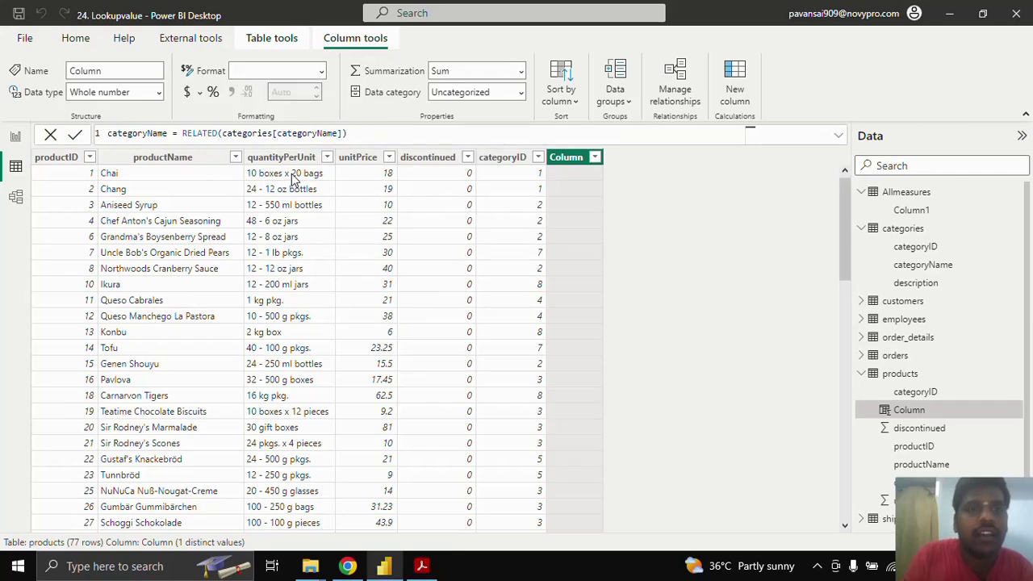
pyautogui.click(572, 167)
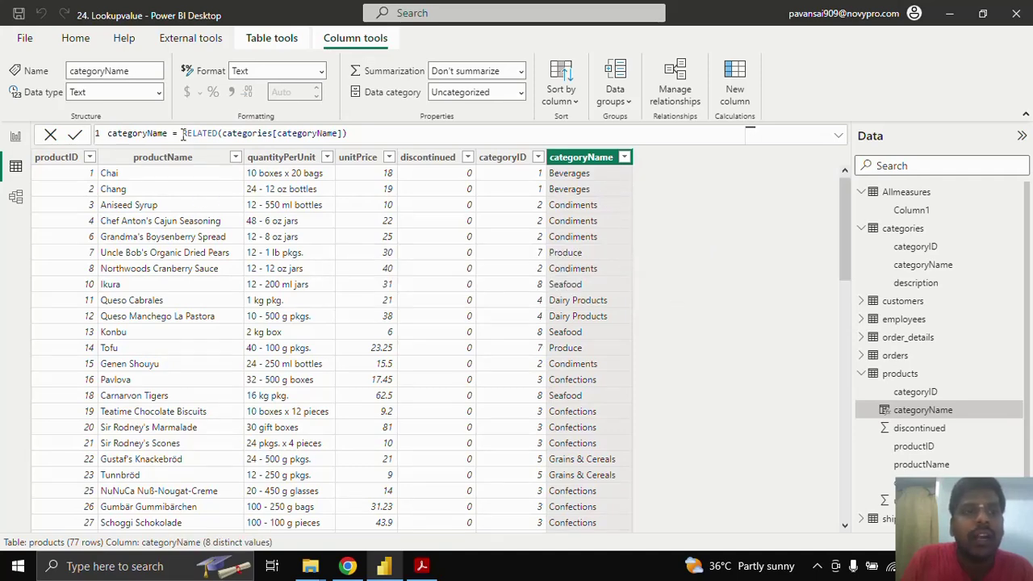
# - Delete the products–categories relationship in Model view and return to the products rows
pyautogui.click(15, 197)
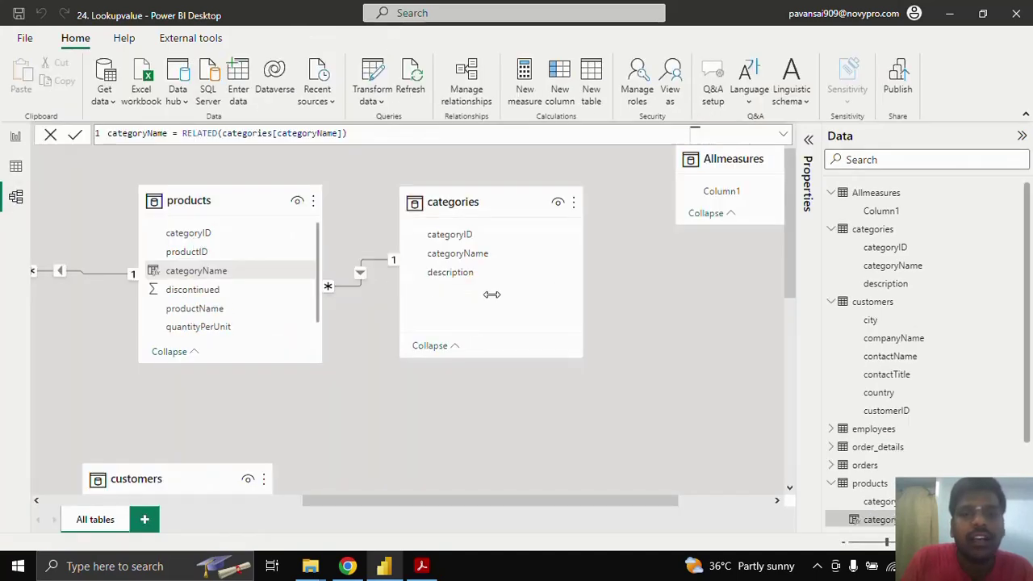
pyautogui.rightClick(359, 278)
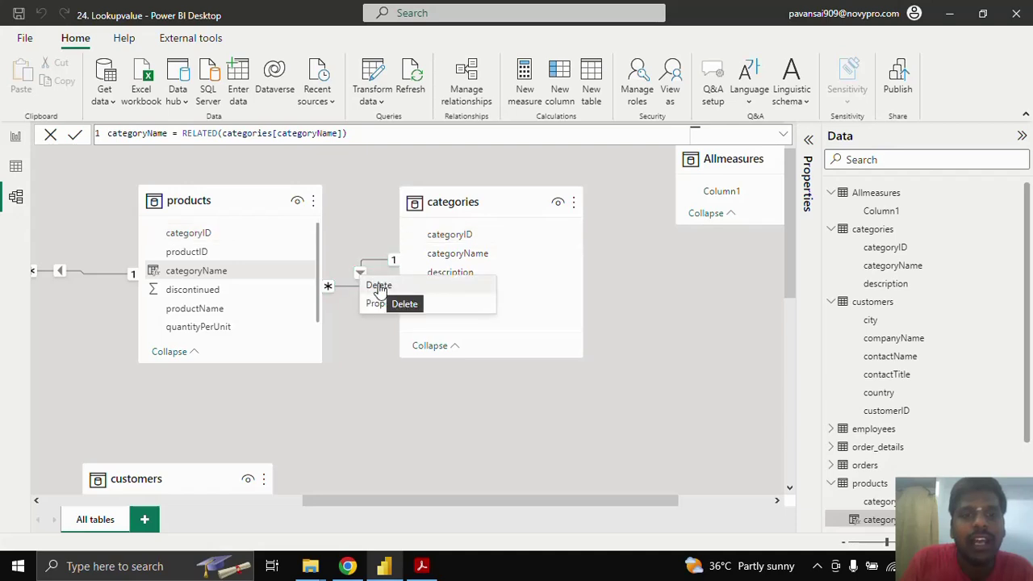
pyautogui.click(379, 288)
pyautogui.click(598, 314)
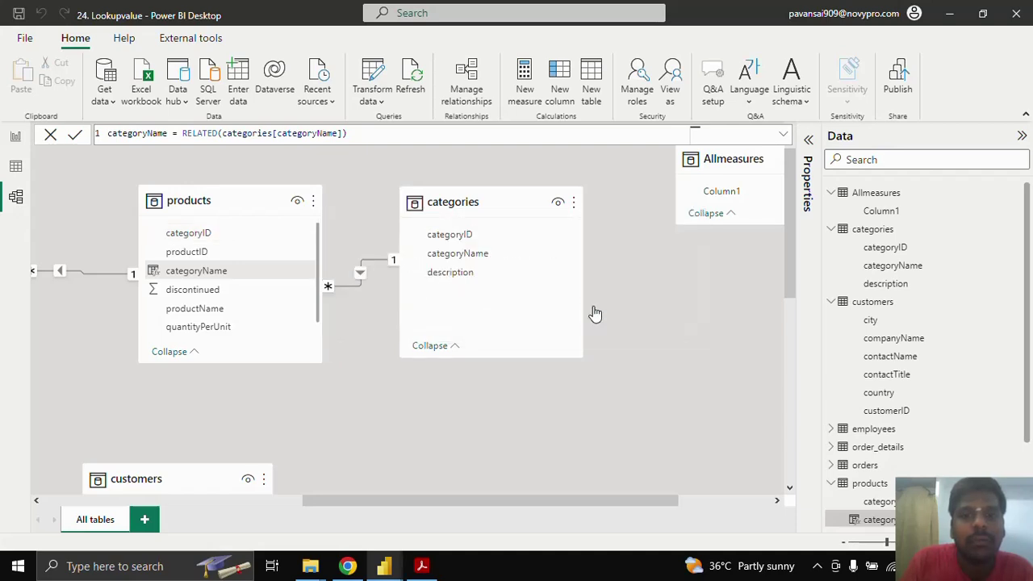
pyautogui.click(16, 168)
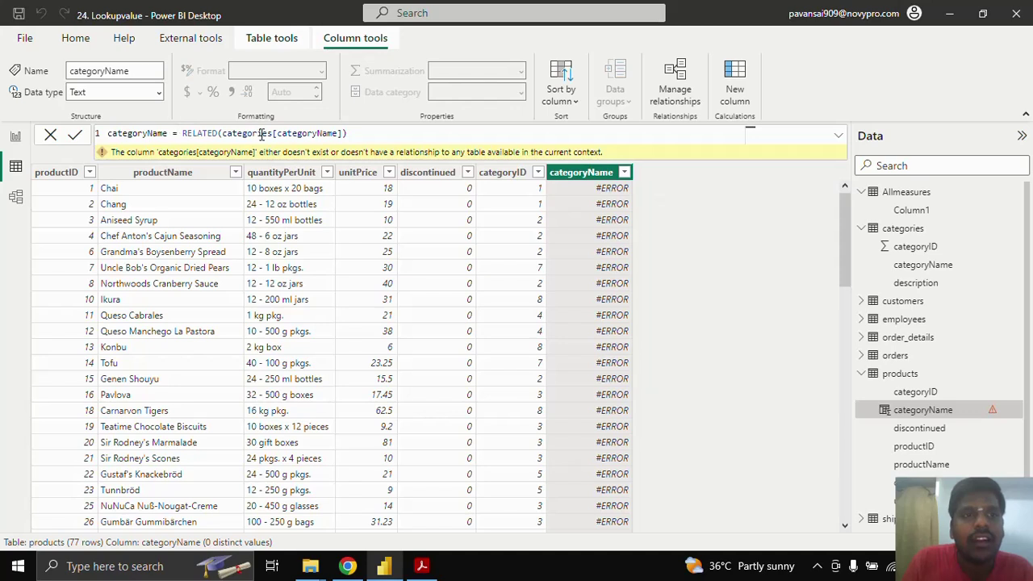
# - Replace the RELATED expression with LOOKUPVALUE, using categories[categoryName] as the result column
pyautogui.moveTo(184, 132); pyautogui.dragTo(363, 134)
pyautogui.press('BackSpace')
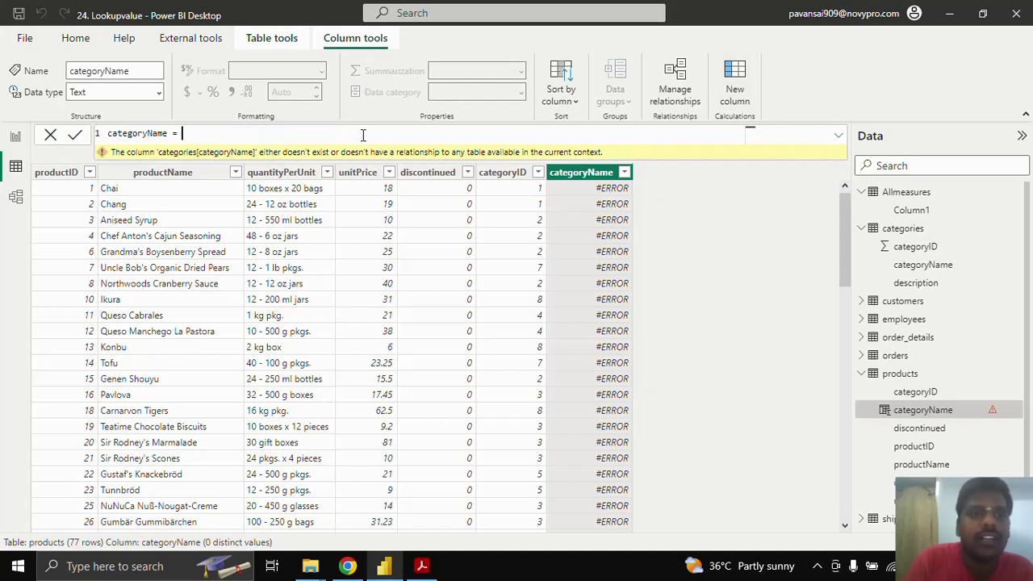
pyautogui.hotkey('shift', 'Return')
pyautogui.write('LOO')
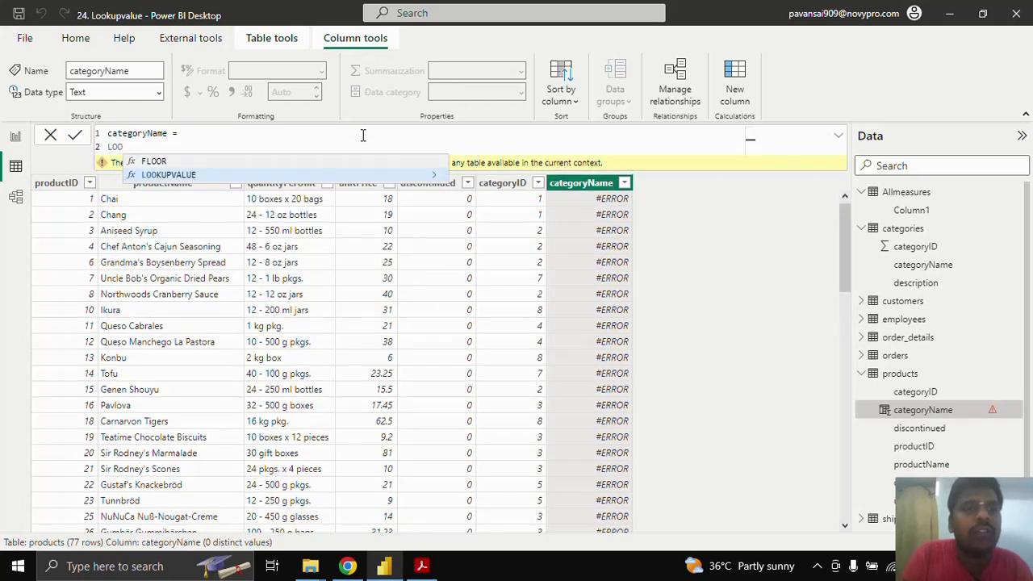
pyautogui.press('Tab')
pyautogui.hotkey('shift', 'Return')
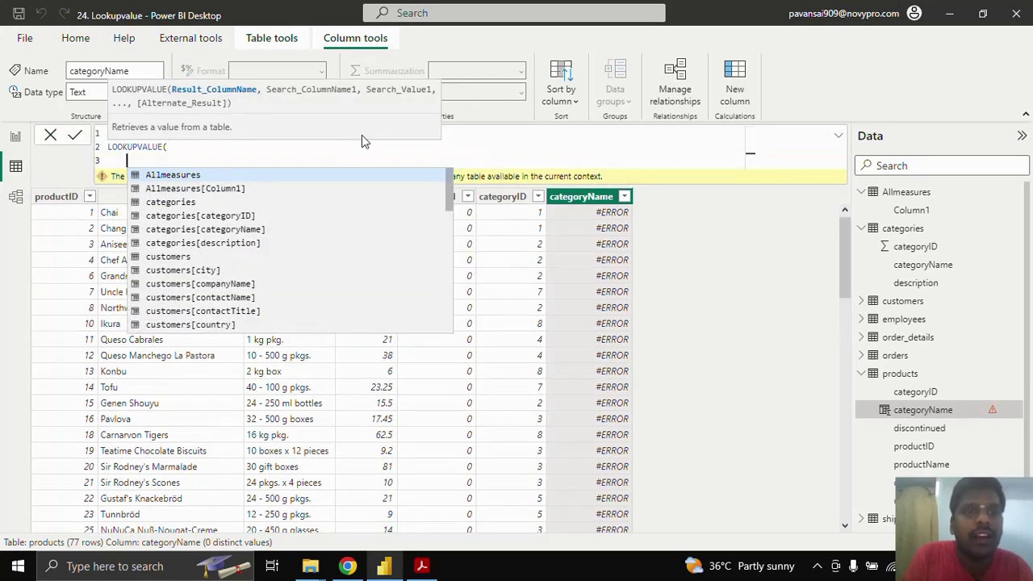
pyautogui.write('Cat')
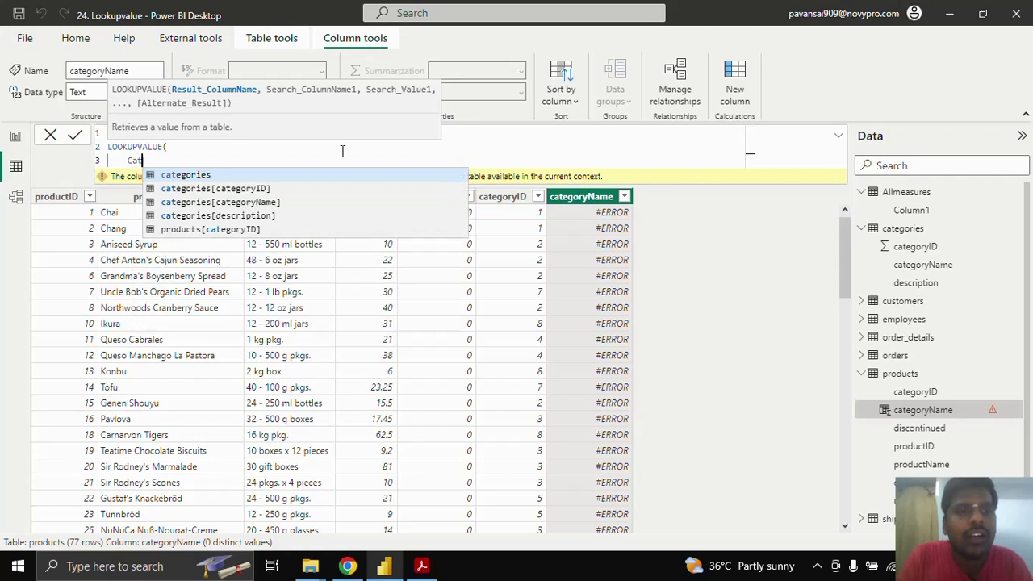
pyautogui.press('Down')
pyautogui.press('Down')
pyautogui.press('Tab')
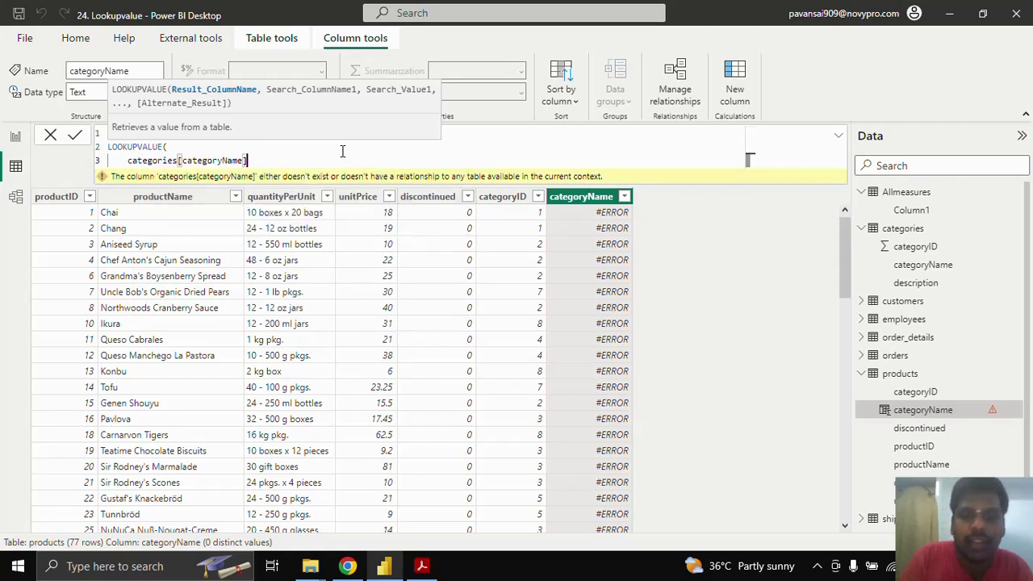
pyautogui.write(',')
# - Add categories[categoryID] as the search column and products[categoryID] as the search value
pyautogui.hotkey('shift', 'Return')
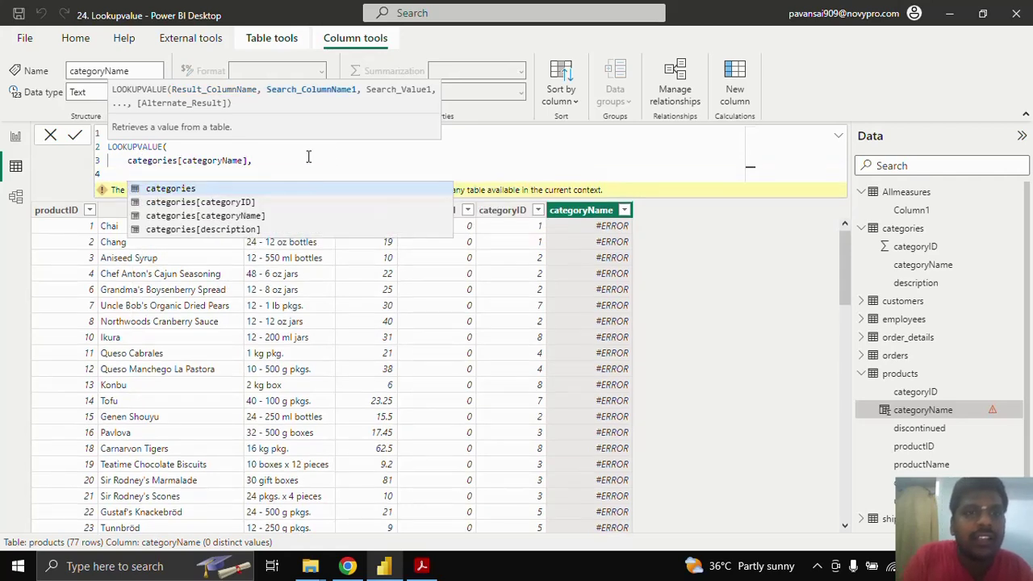
pyautogui.write('Categ')
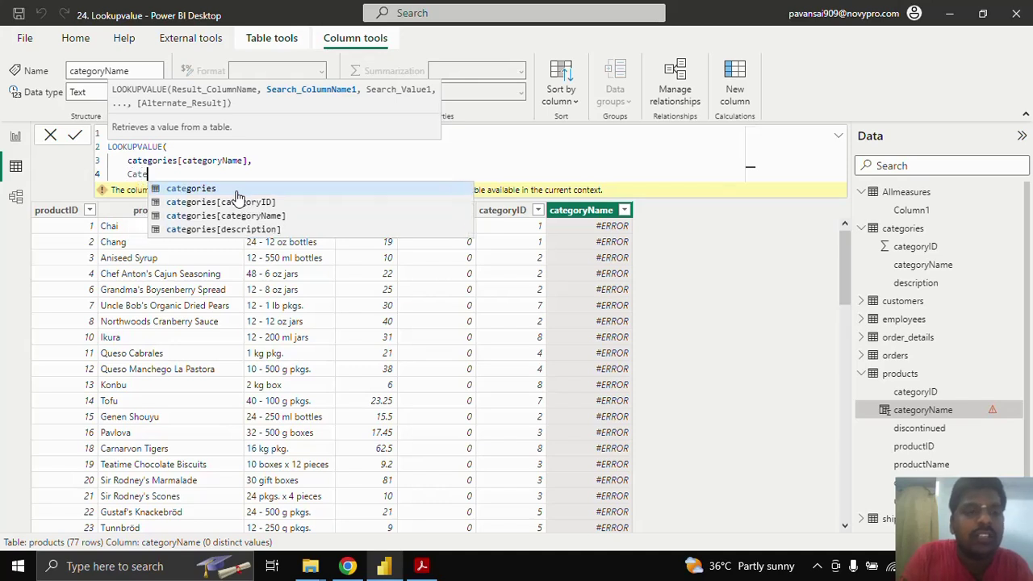
pyautogui.click(252, 203)
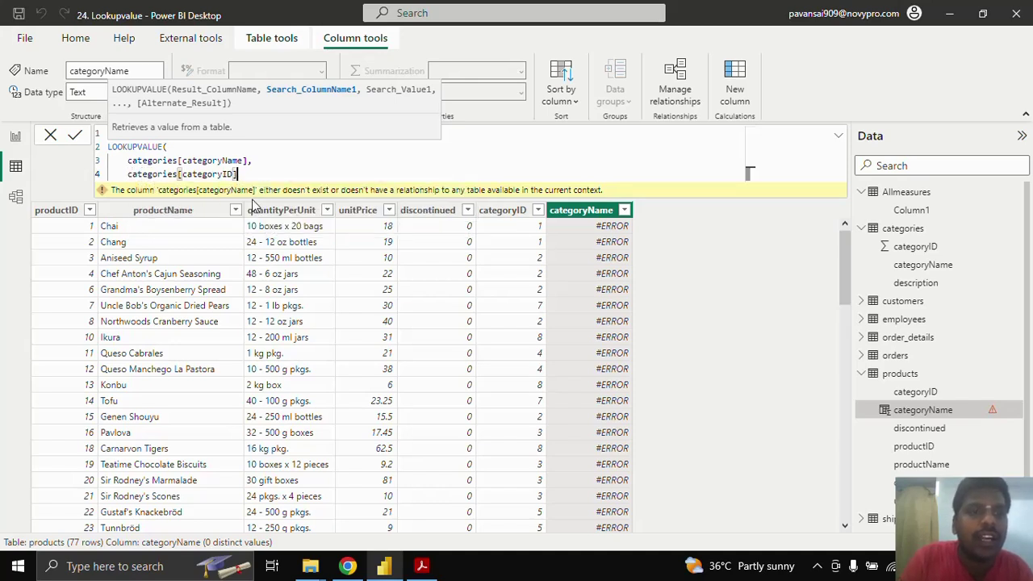
pyautogui.write(',')
pyautogui.hotkey('shift', 'Return')
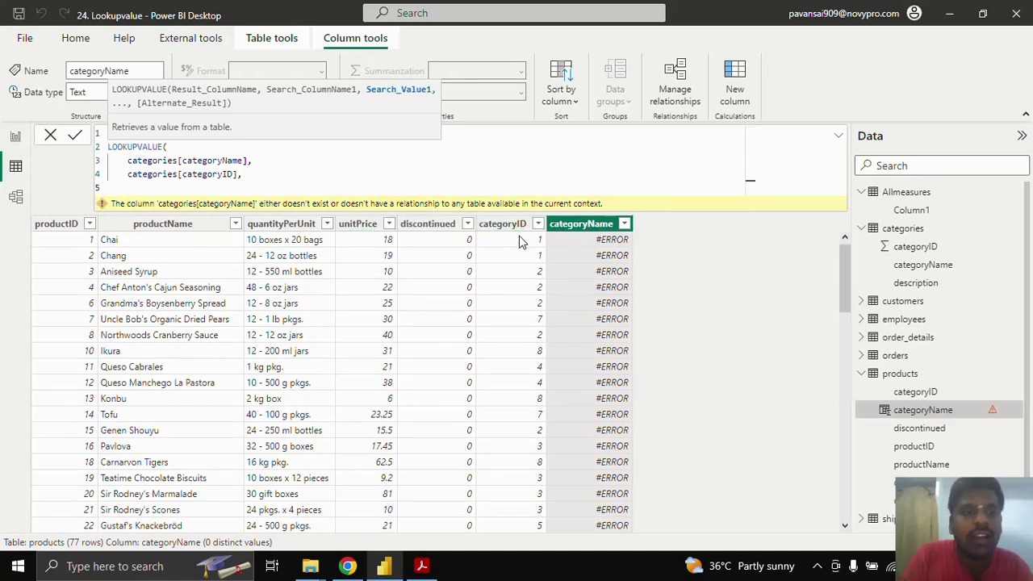
pyautogui.write('Cate')
pyautogui.press('Tab')
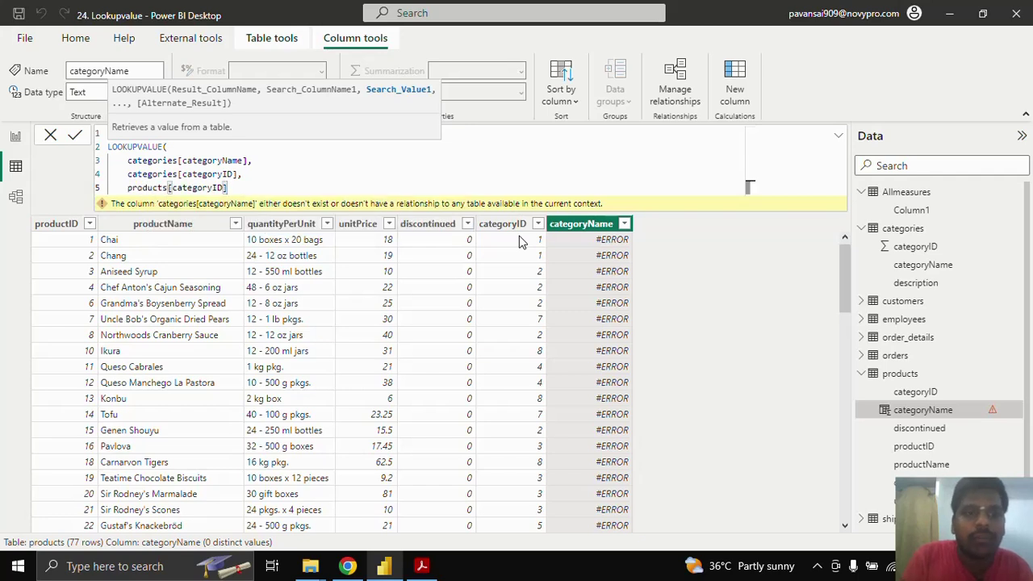
pyautogui.write(',')
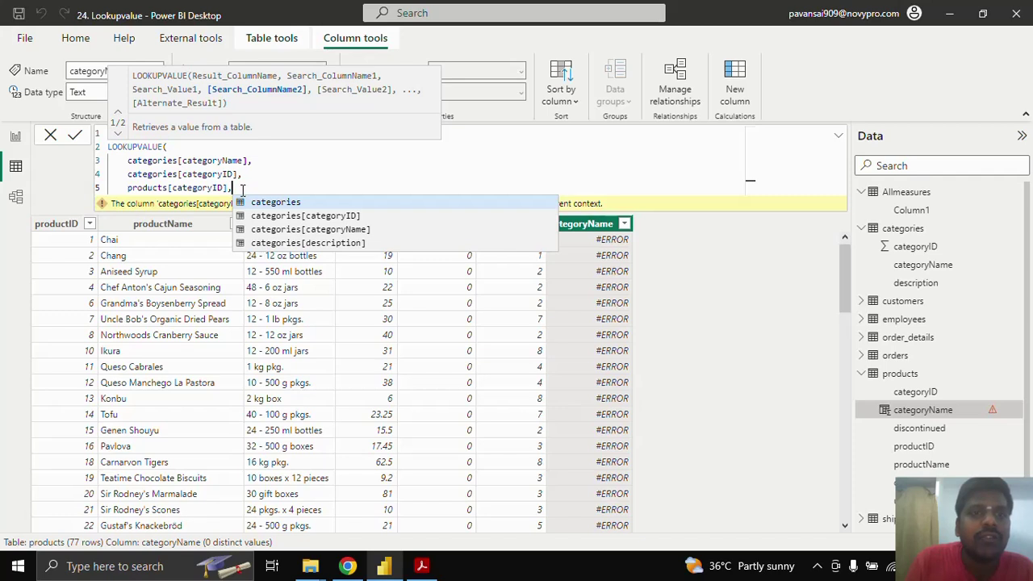
# - Add the "Not available" fallback, close the LOOKUPVALUE call and commit the column
pyautogui.hotkey('shift', 'Return')
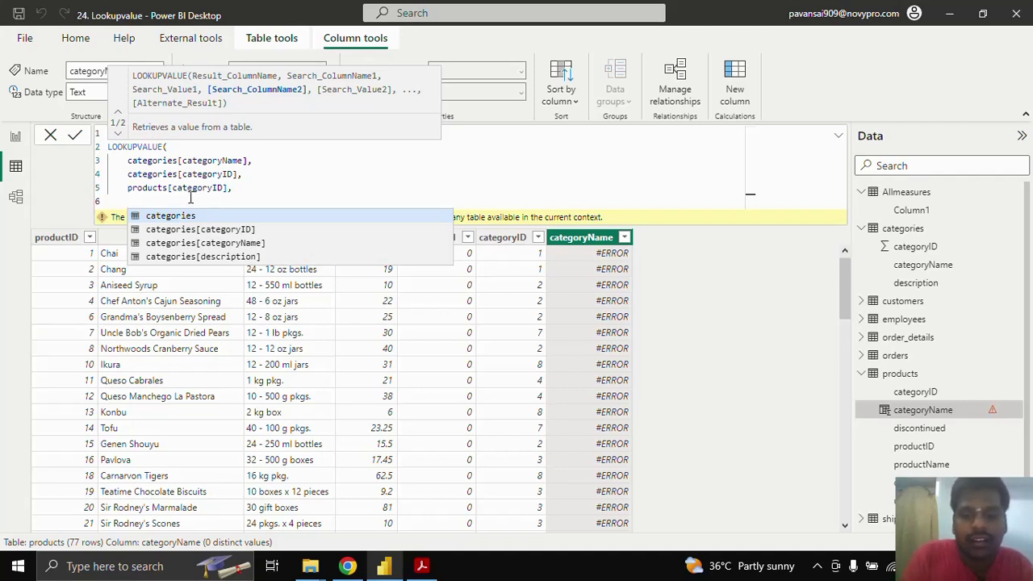
pyautogui.write("'")
pyautogui.press('BackSpace')
pyautogui.write('"Not')
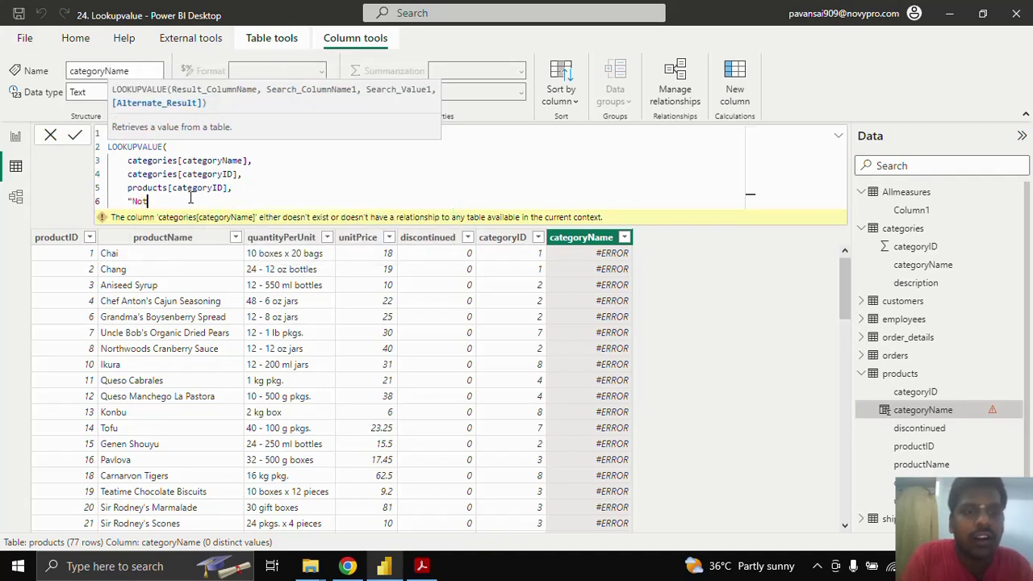
pyautogui.write(' available')
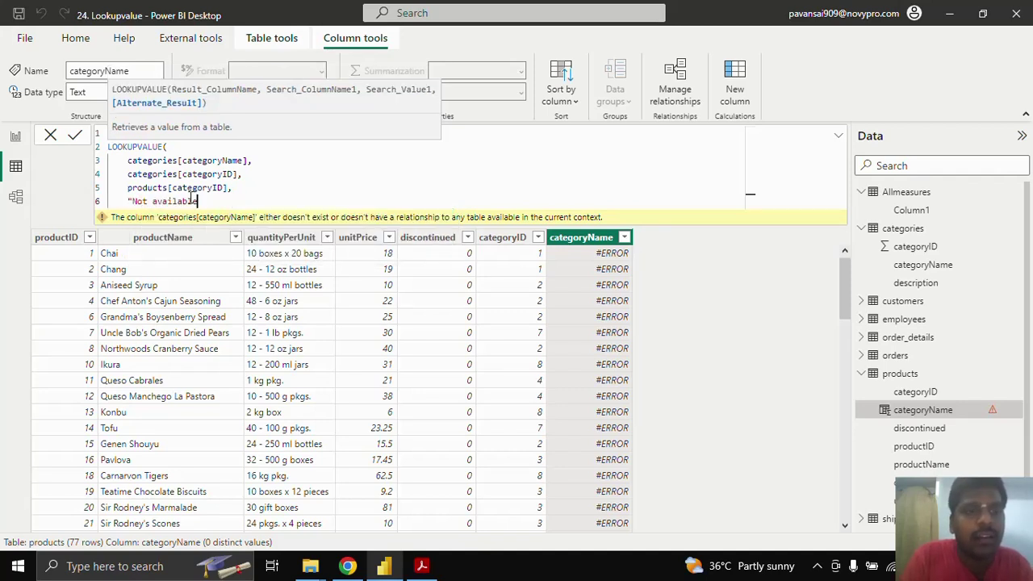
pyautogui.write('"')
pyautogui.hotkey('shift', 'Return')
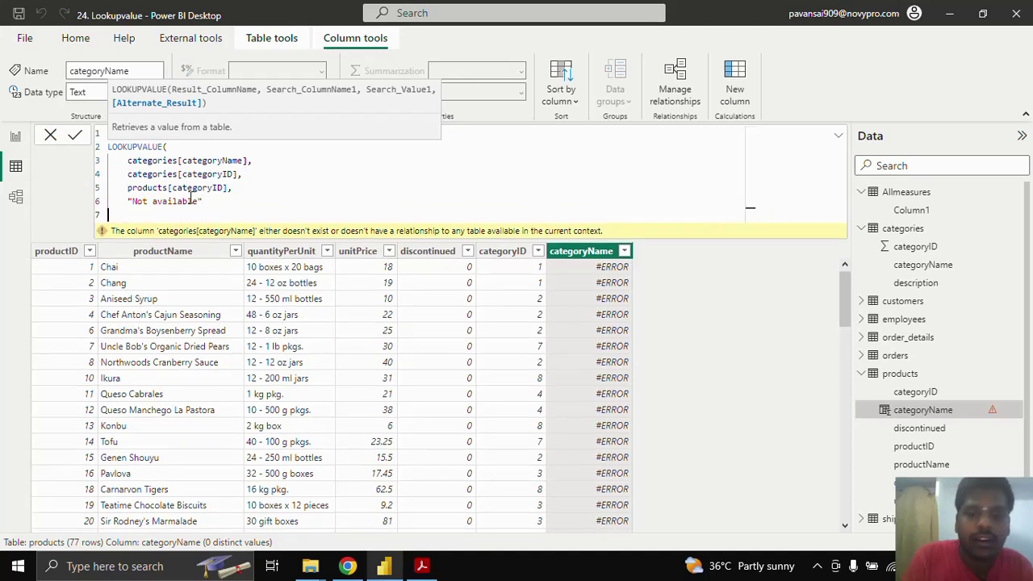
pyautogui.write(')')
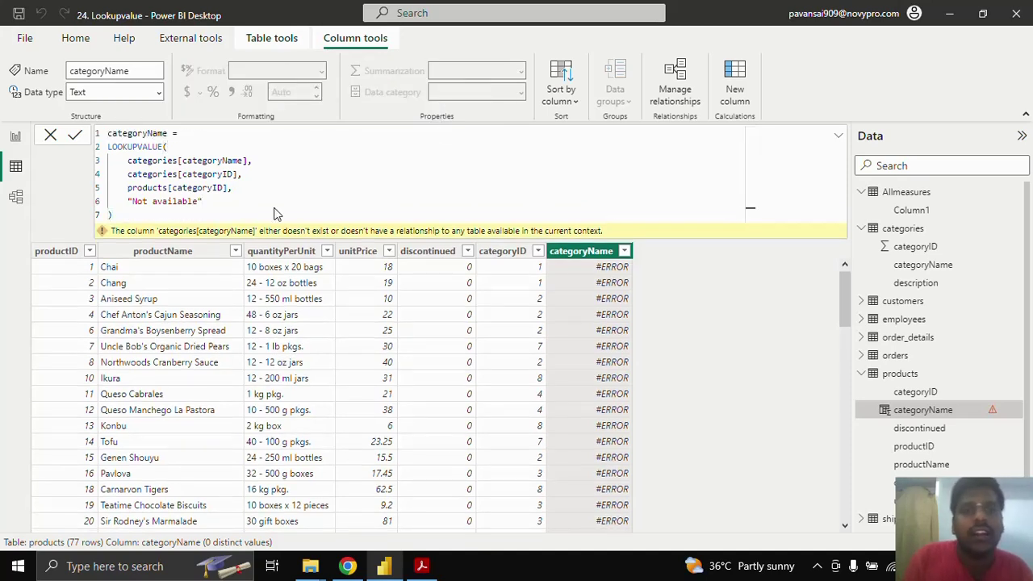
pyautogui.click(637, 319)
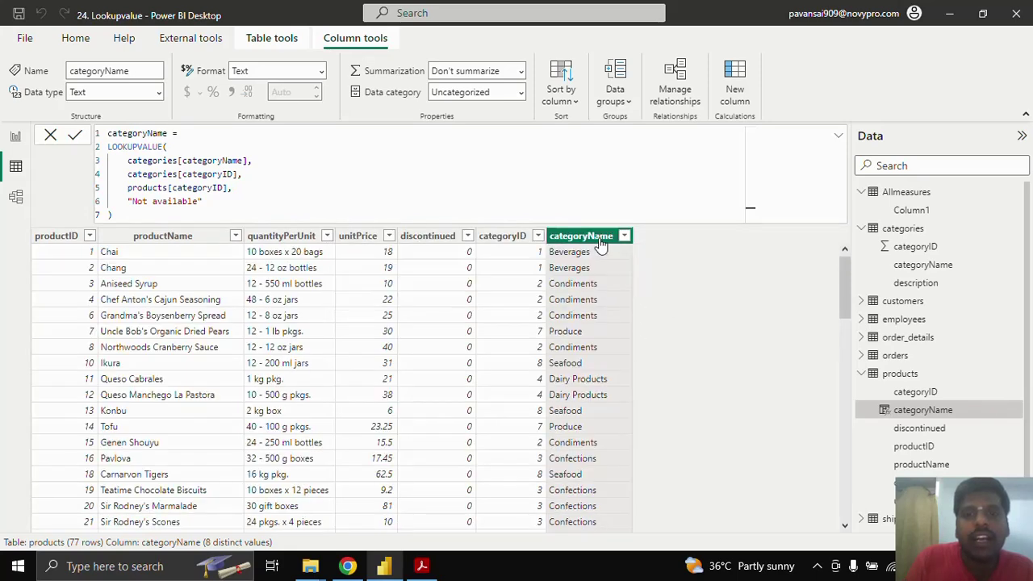
pyautogui.click(15, 198)
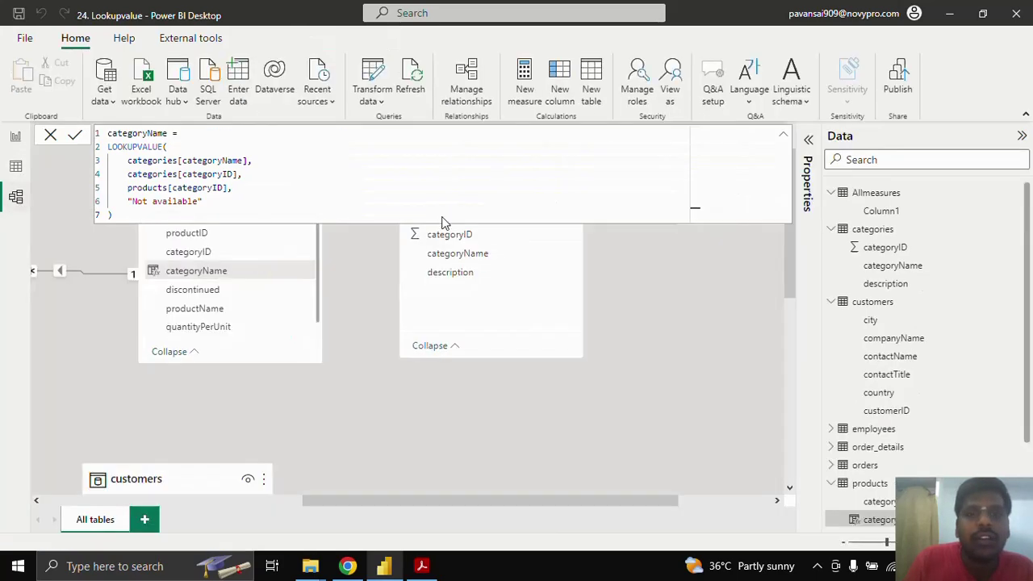
pyautogui.click(16, 167)
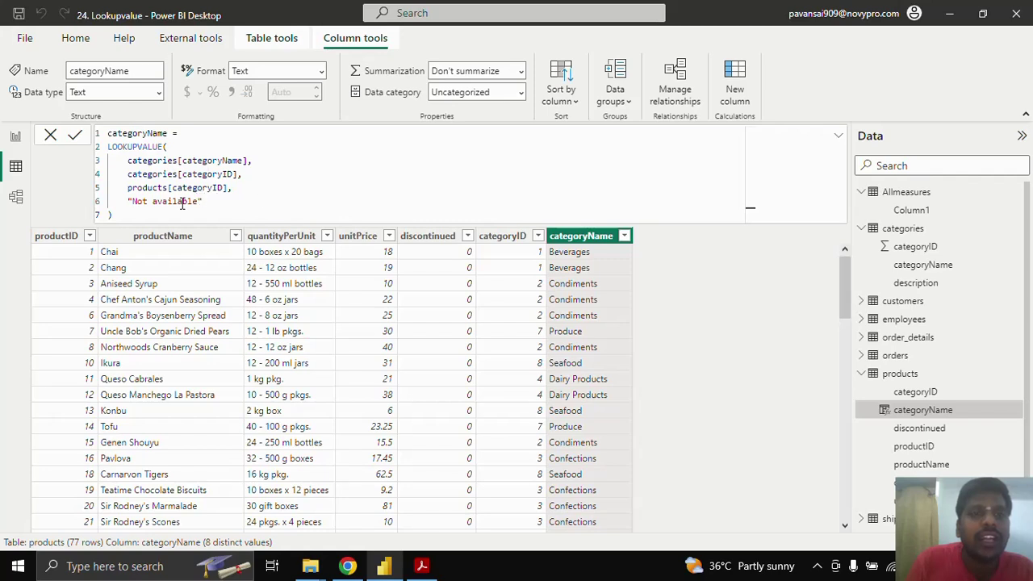
pyautogui.moveTo(127, 160); pyautogui.dragTo(254, 161)
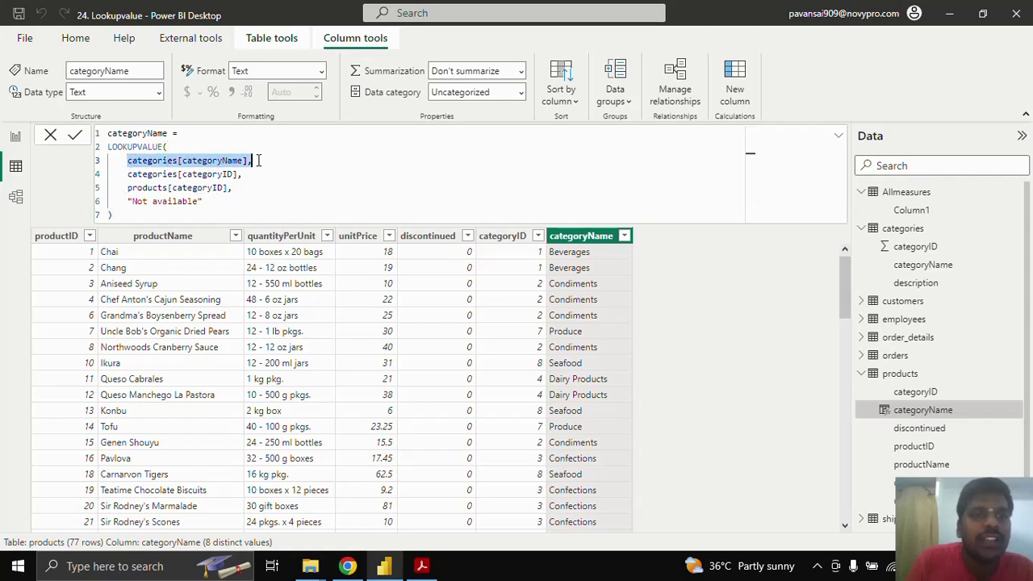
pyautogui.moveTo(126, 174); pyautogui.dragTo(239, 174)
pyautogui.moveTo(126, 188); pyautogui.dragTo(230, 187)
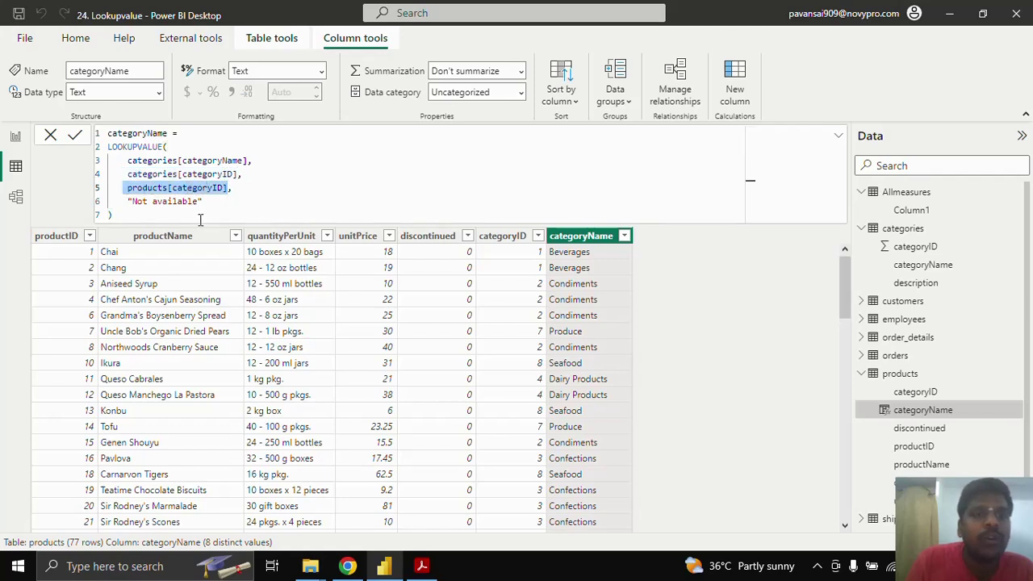
pyautogui.click(839, 136)
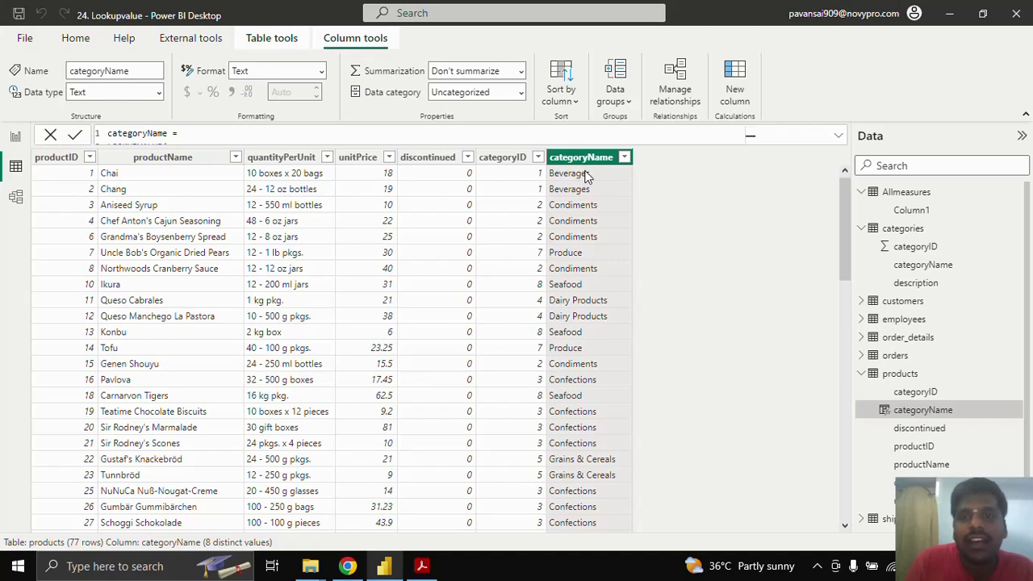
# - Open the Example using measure page and start a new measure in the Allmeasures table
pyautogui.click(18, 139)
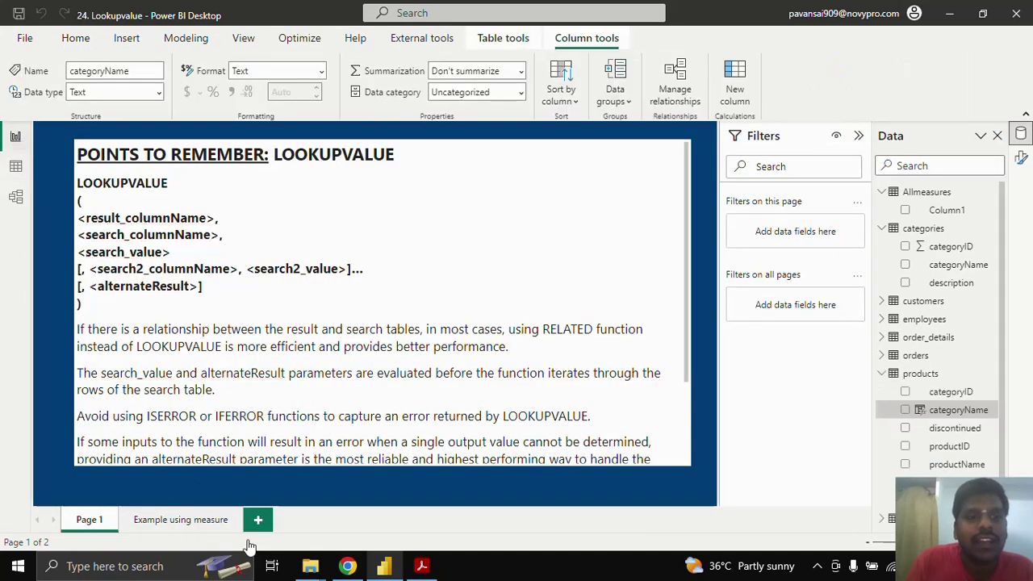
pyautogui.click(182, 520)
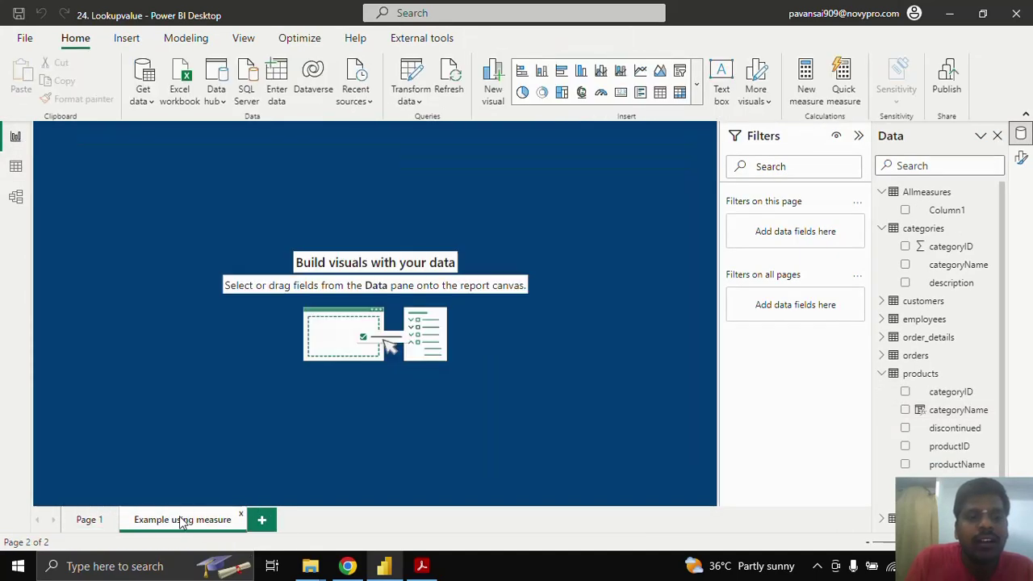
pyautogui.click(920, 193)
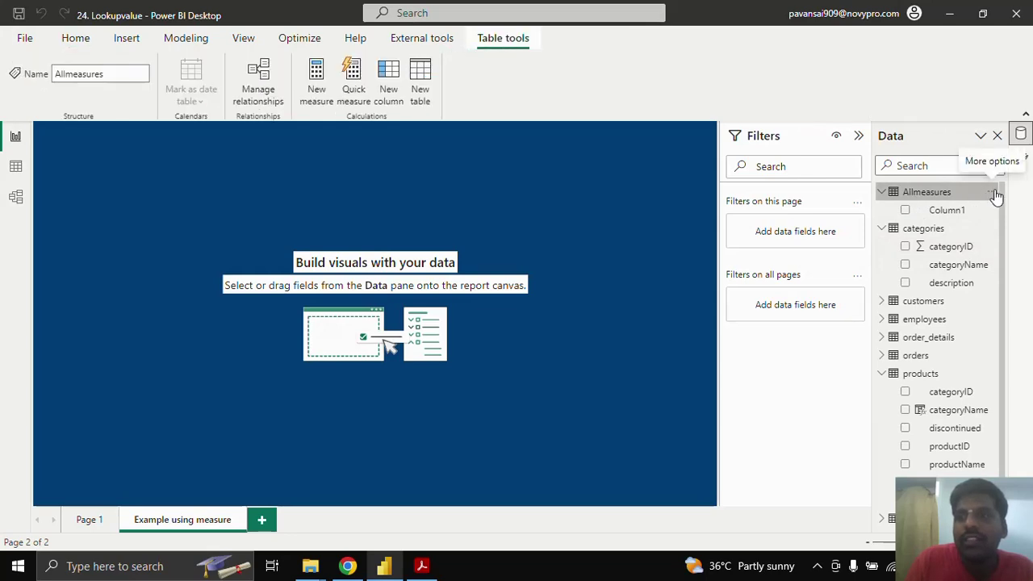
pyautogui.click(993, 192)
pyautogui.press('Escape')
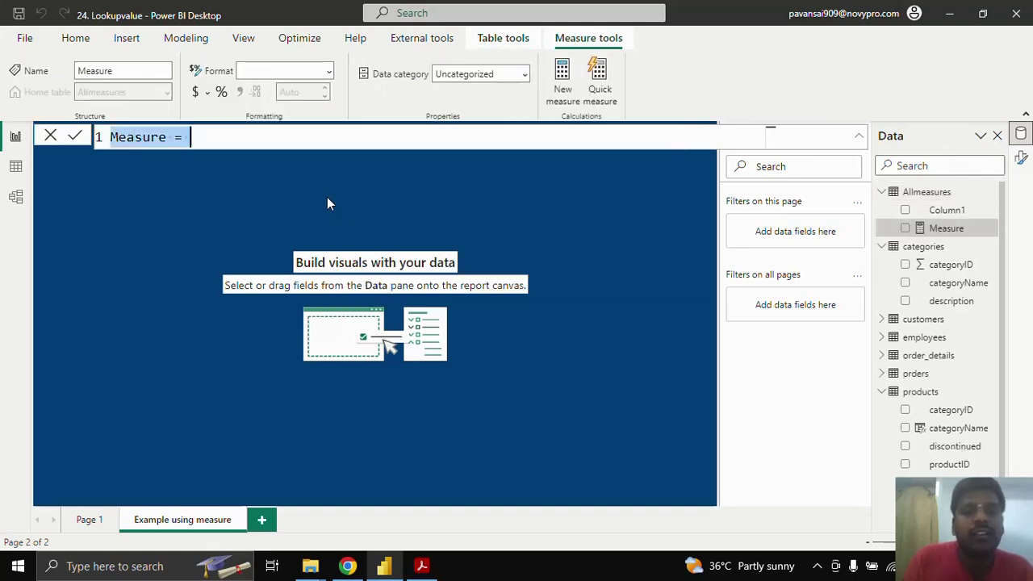
# - Begin the measure Chai category = LOOKUPVALUE with products[categoryName] as the result column
pyautogui.write('C')
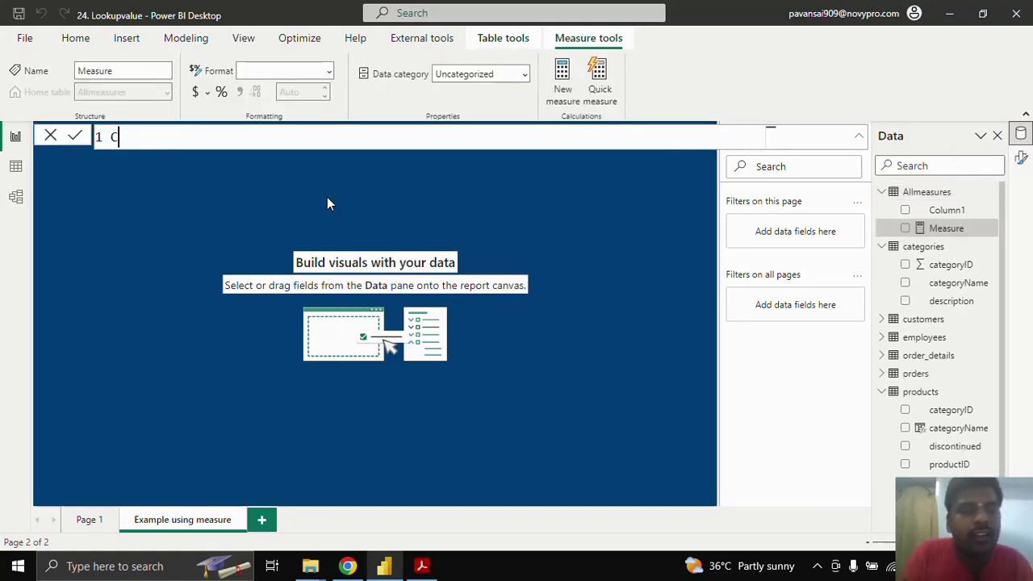
pyautogui.write('hai ca')
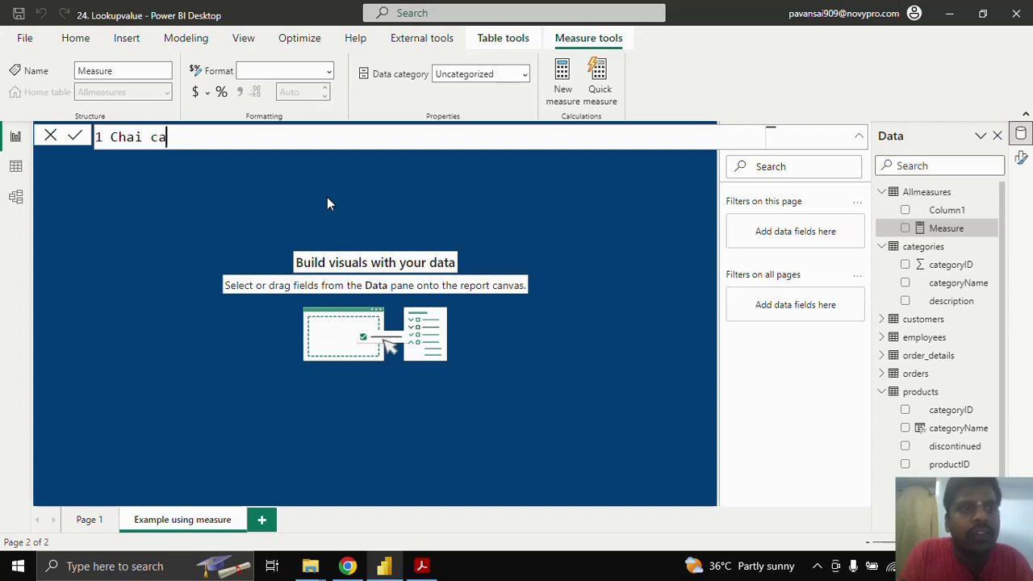
pyautogui.write('tegory =')
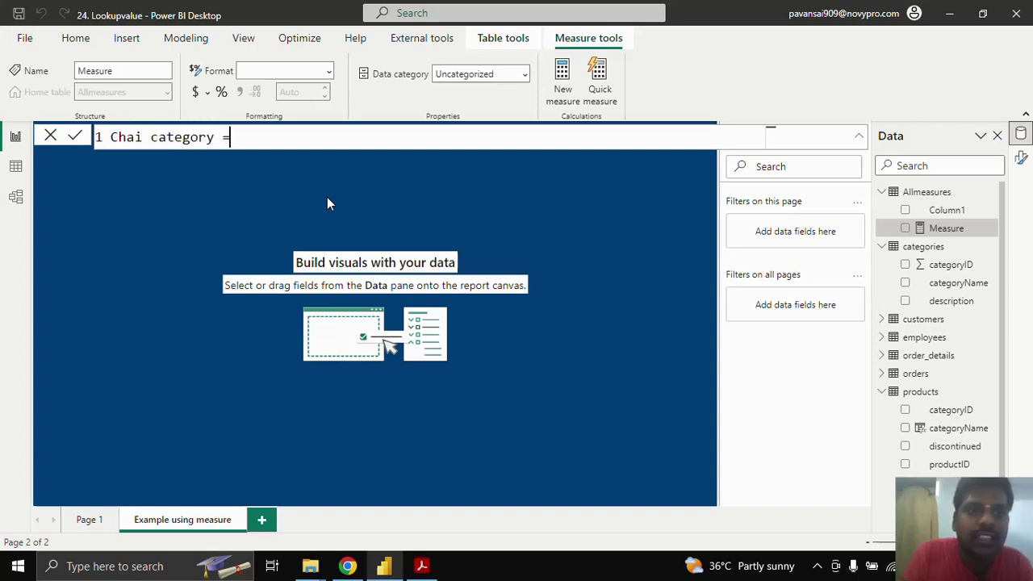
pyautogui.hotkey('shift', 'Return')
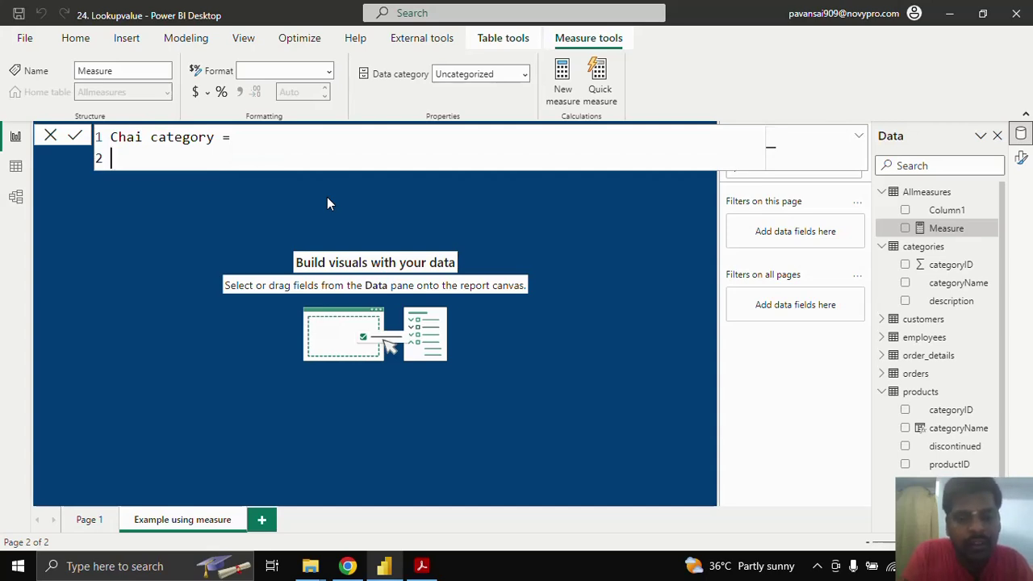
pyautogui.write('LO')
pyautogui.press('Down')
pyautogui.press('Down')
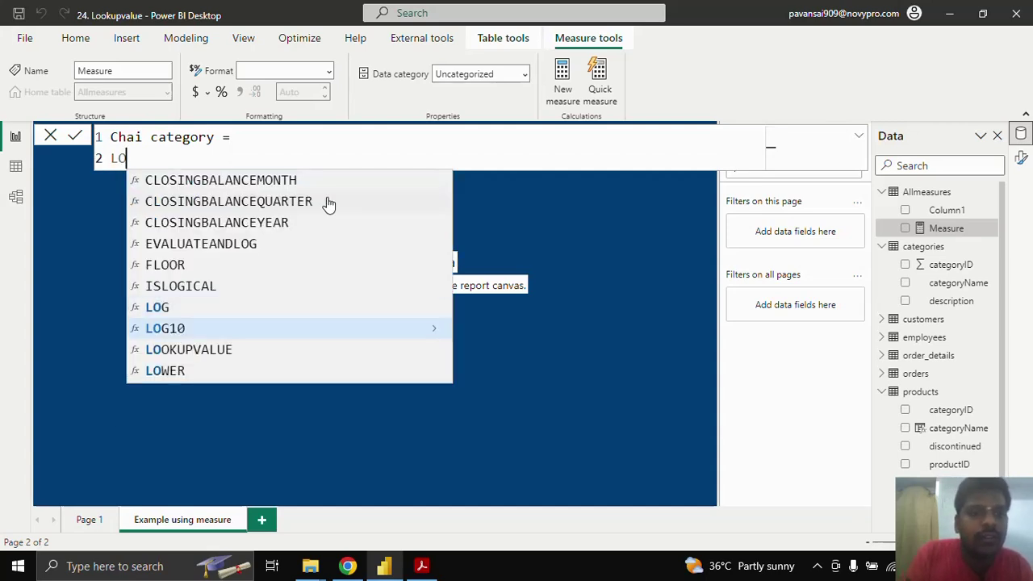
pyautogui.press('Tab')
pyautogui.hotkey('shift', 'Return')
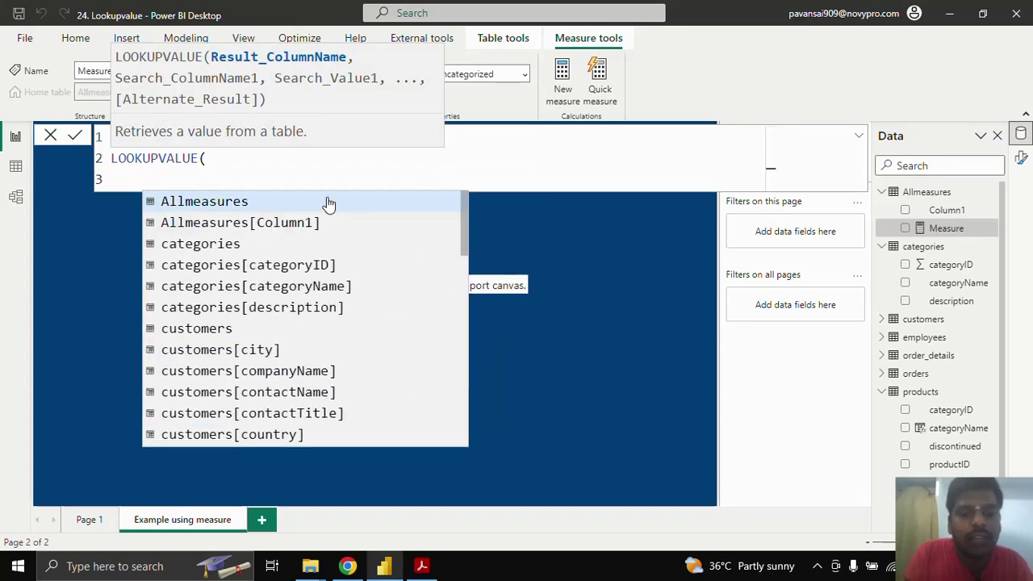
pyautogui.write('pro')
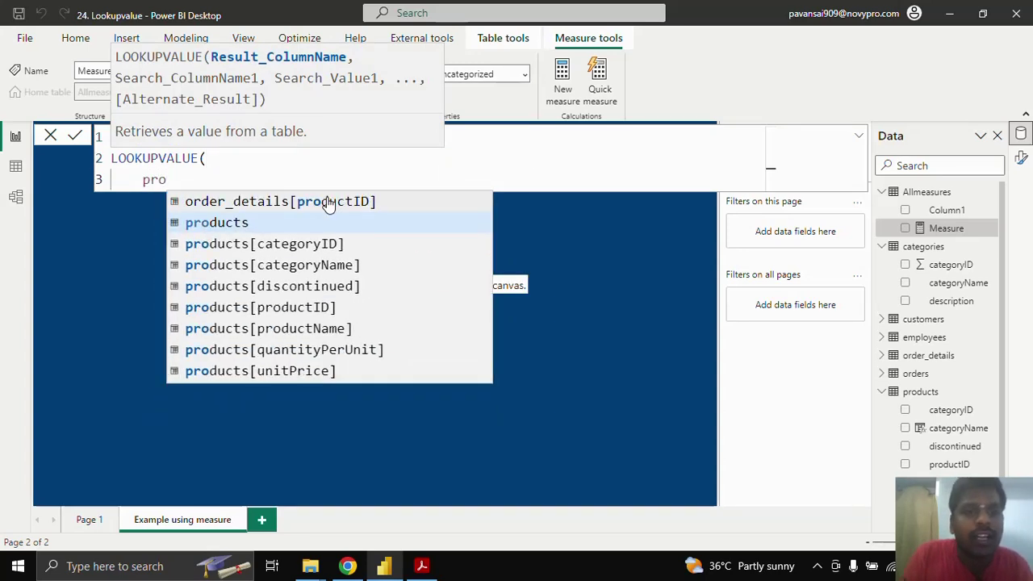
pyautogui.press('Down')
pyautogui.press('Down')
pyautogui.press('Tab')
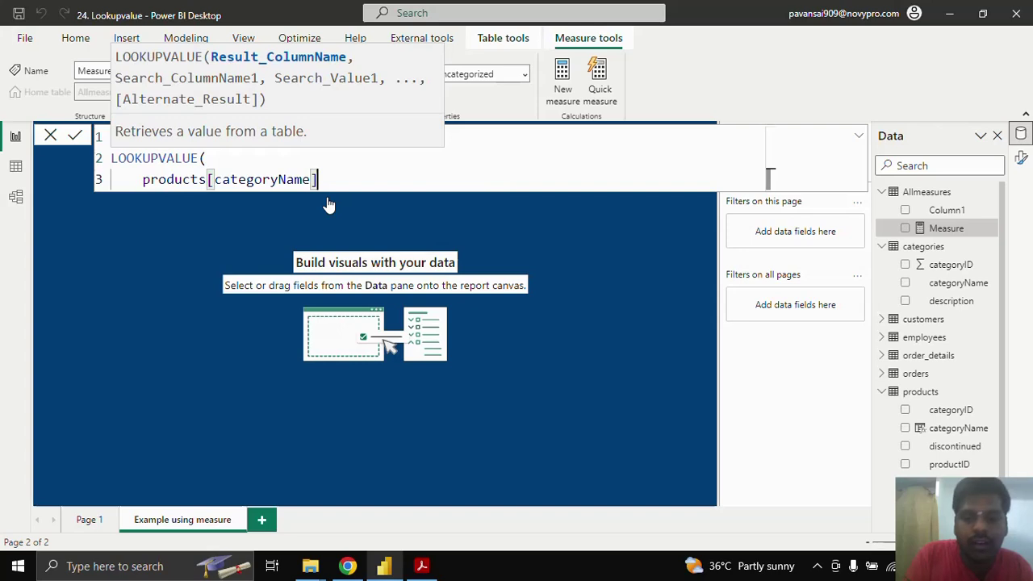
pyautogui.write(',')
# - Add products[productName] as the search column, "Chai" as the value, and "Not Available" fallback
pyautogui.hotkey('shift', 'Return')
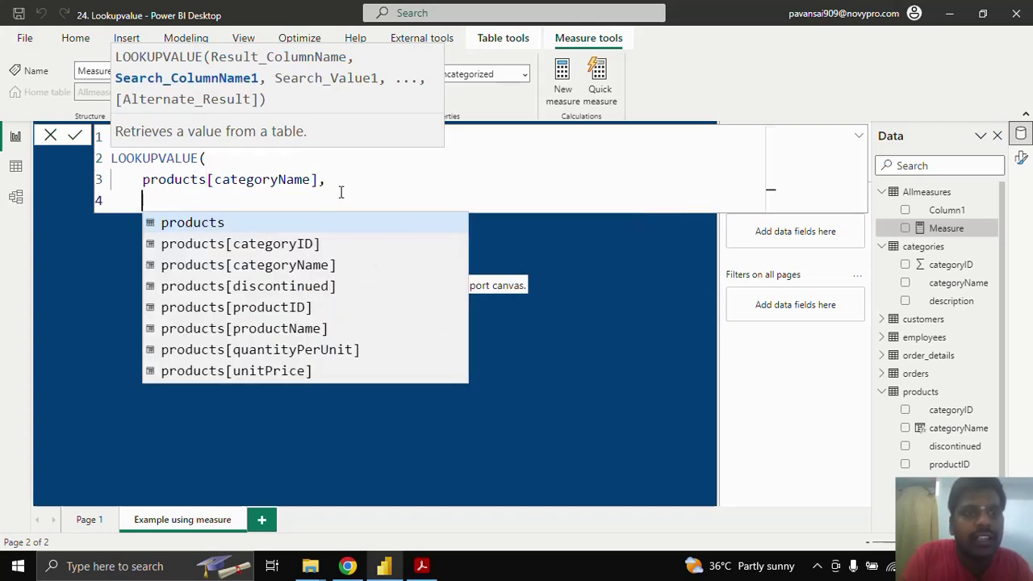
pyautogui.write('Prod')
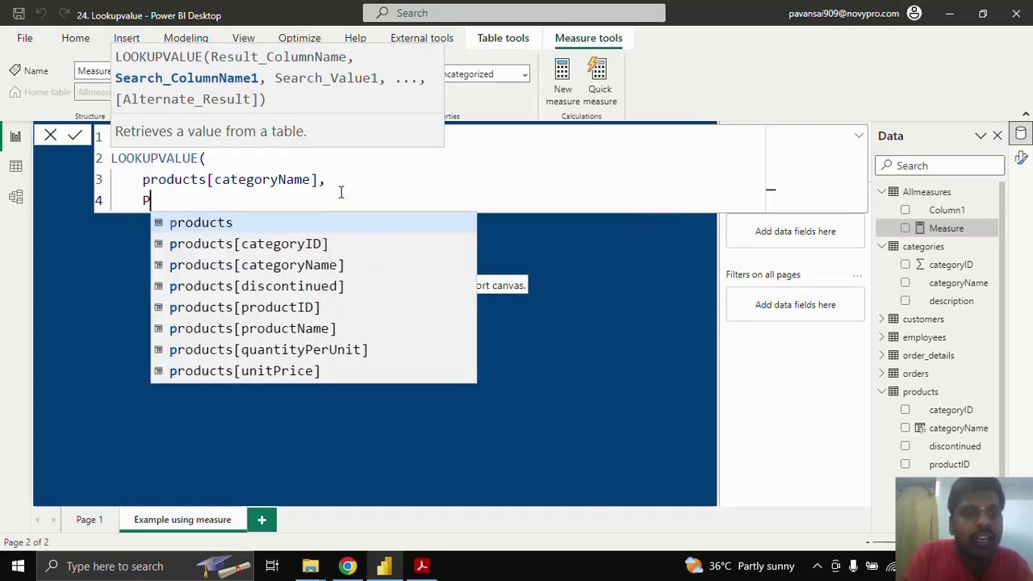
pyautogui.press('Down')
pyautogui.press('Down')
pyautogui.press('Down')
pyautogui.press('Down')
pyautogui.press('Down')
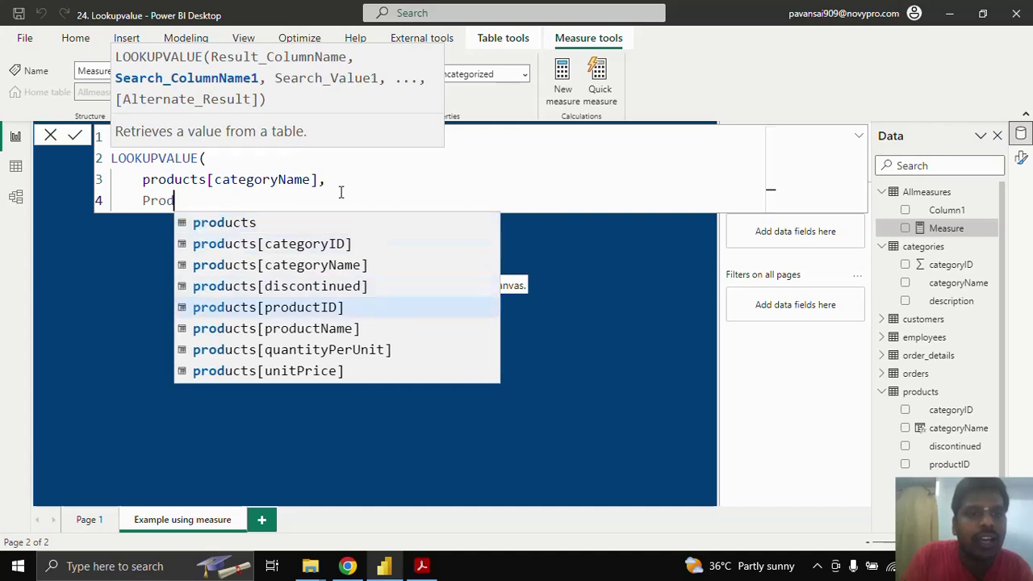
pyautogui.press('Tab')
pyautogui.write(',')
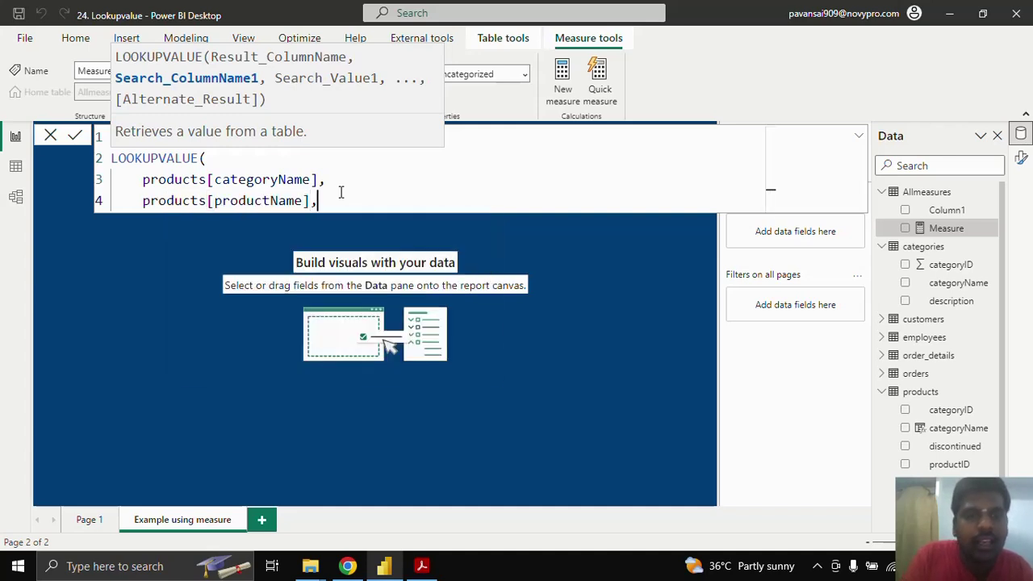
pyautogui.hotkey('shift', 'Return')
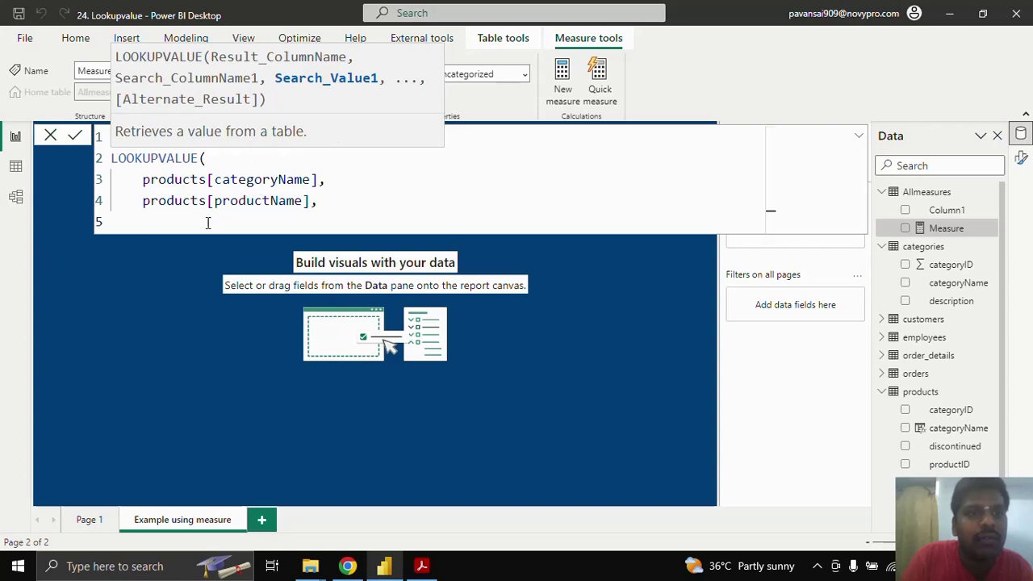
pyautogui.write('"Ch')
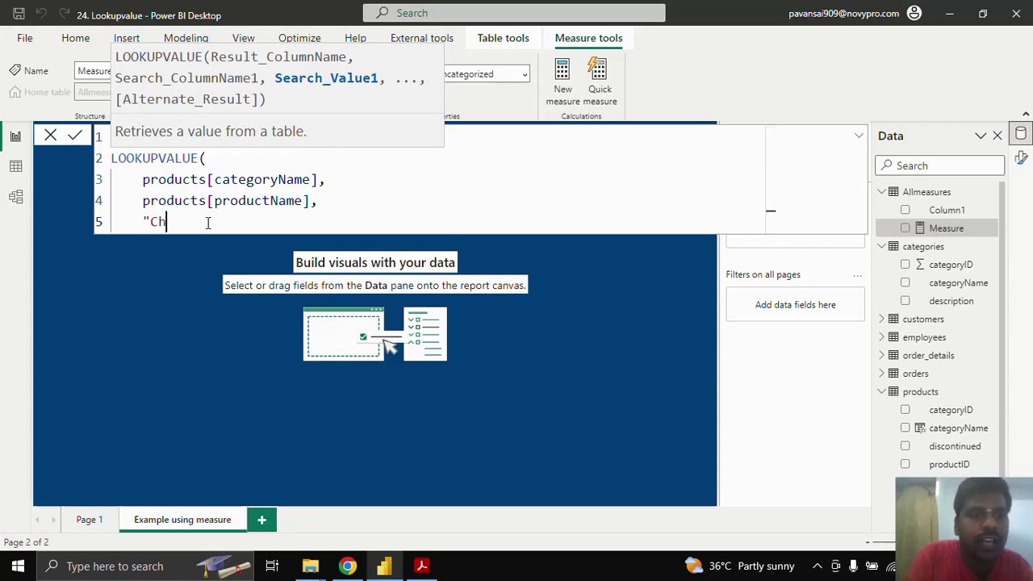
pyautogui.write('ai')
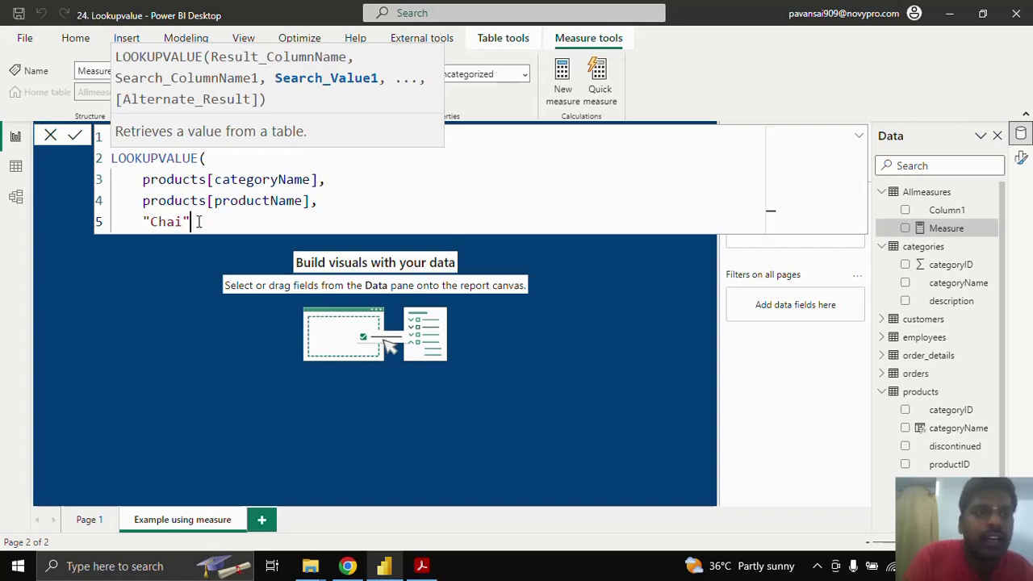
pyautogui.write(',')
pyautogui.press('Return')
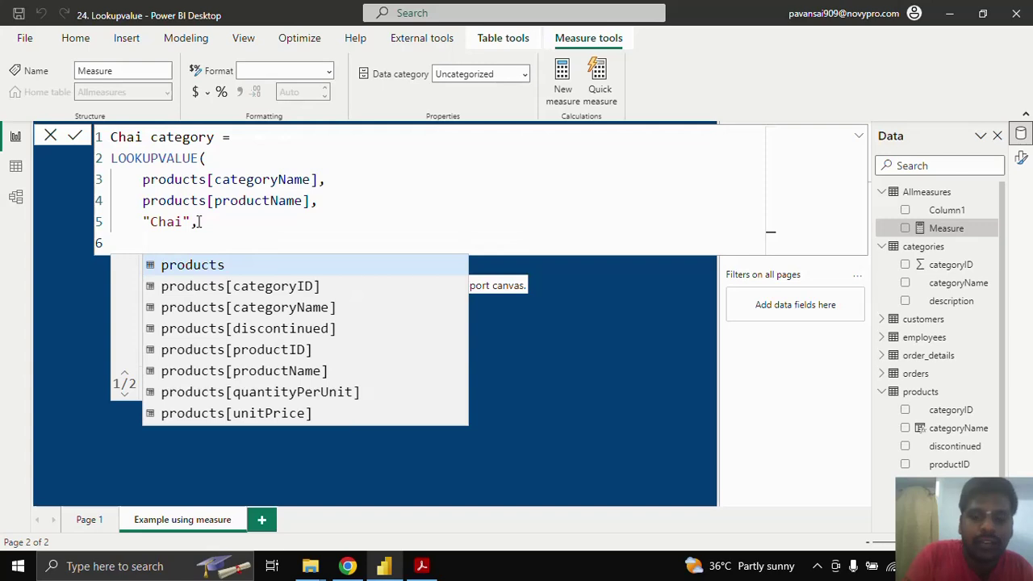
pyautogui.write('"N')
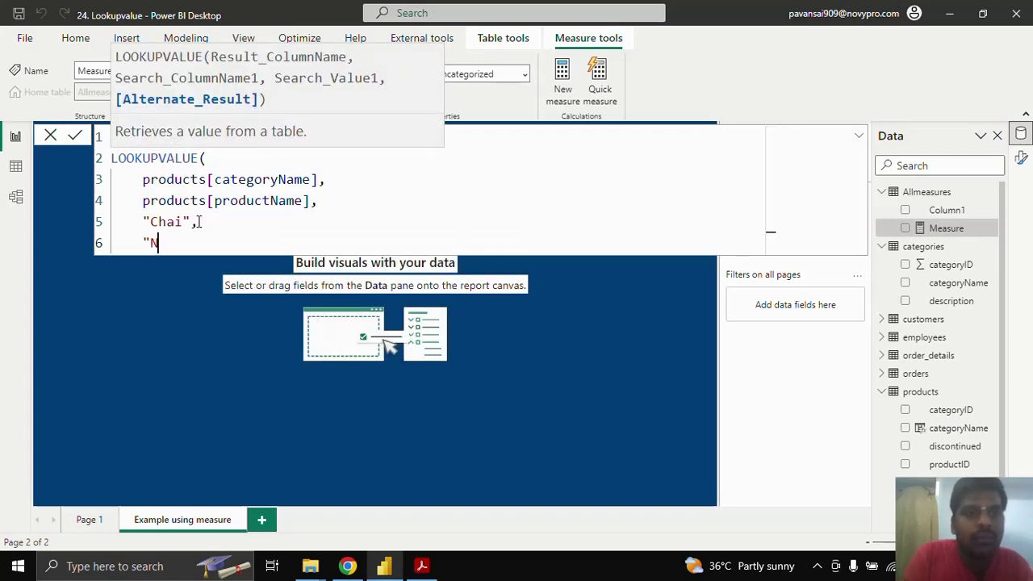
pyautogui.write('Ot Avai')
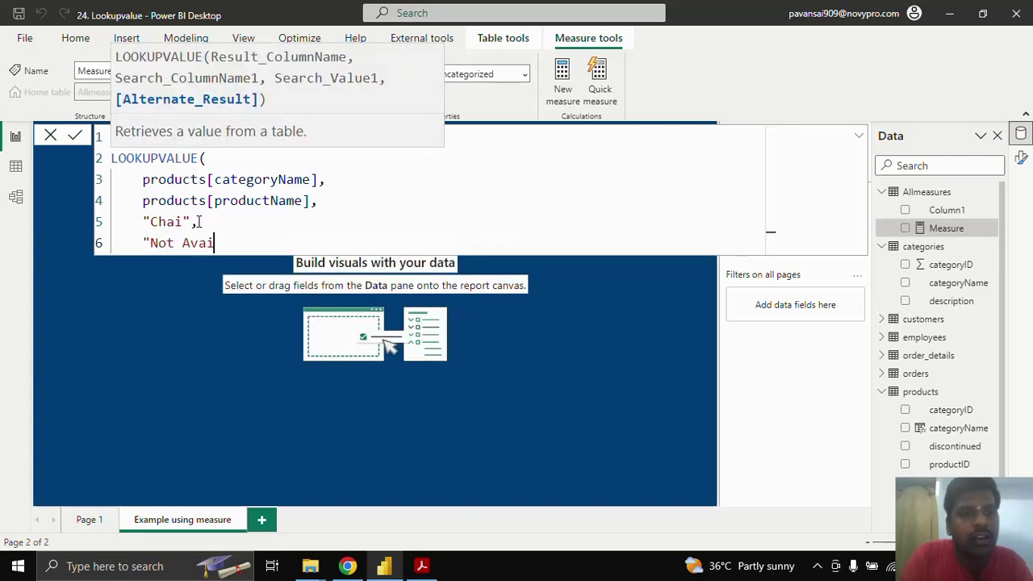
pyautogui.write('lable"')
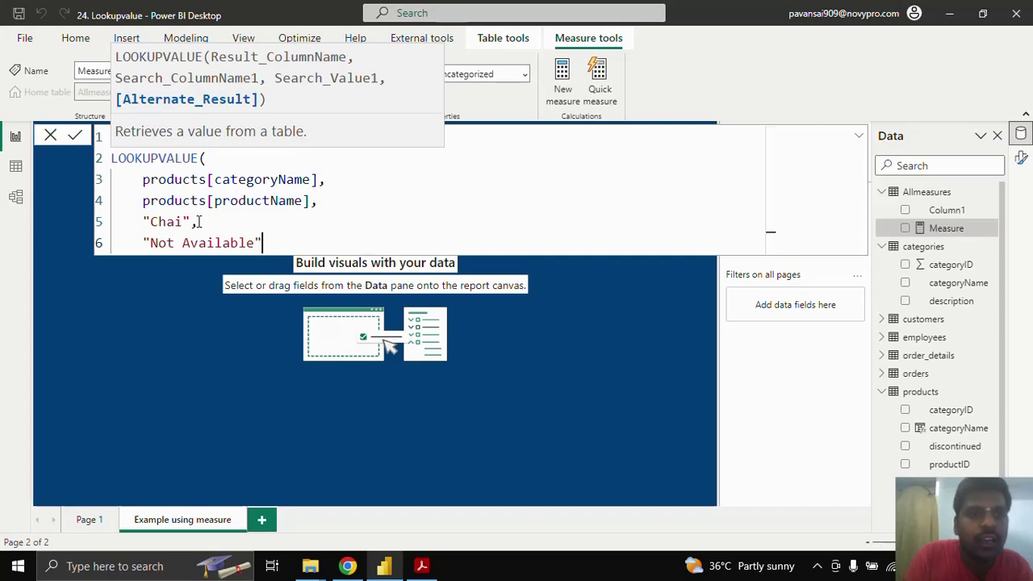
pyautogui.hotkey('shift', 'Return')
# - Close and commit the Chai category measure, then highlight each of its four LOOKUPVALUE arguments
pyautogui.write(')')
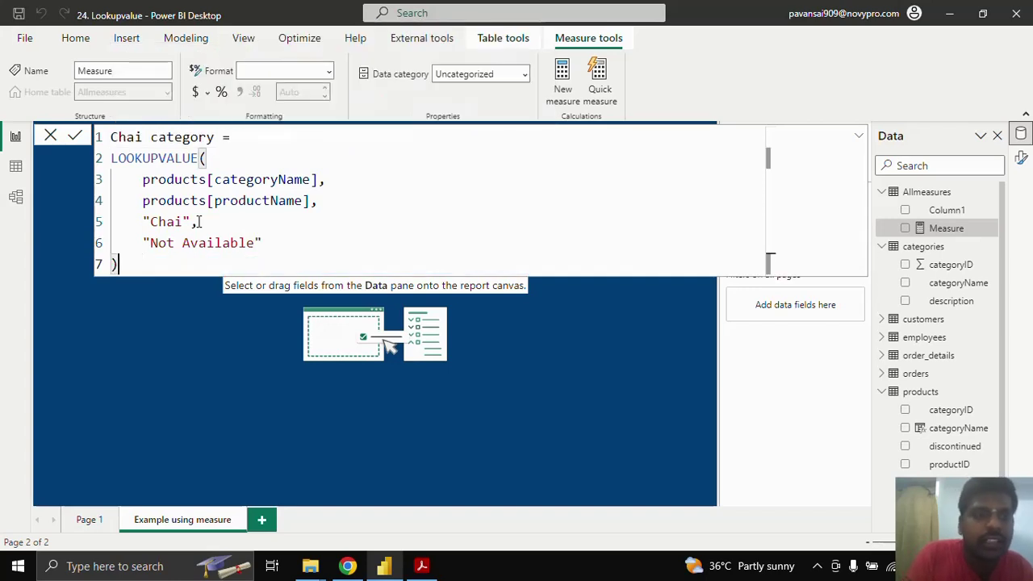
pyautogui.press('Return')
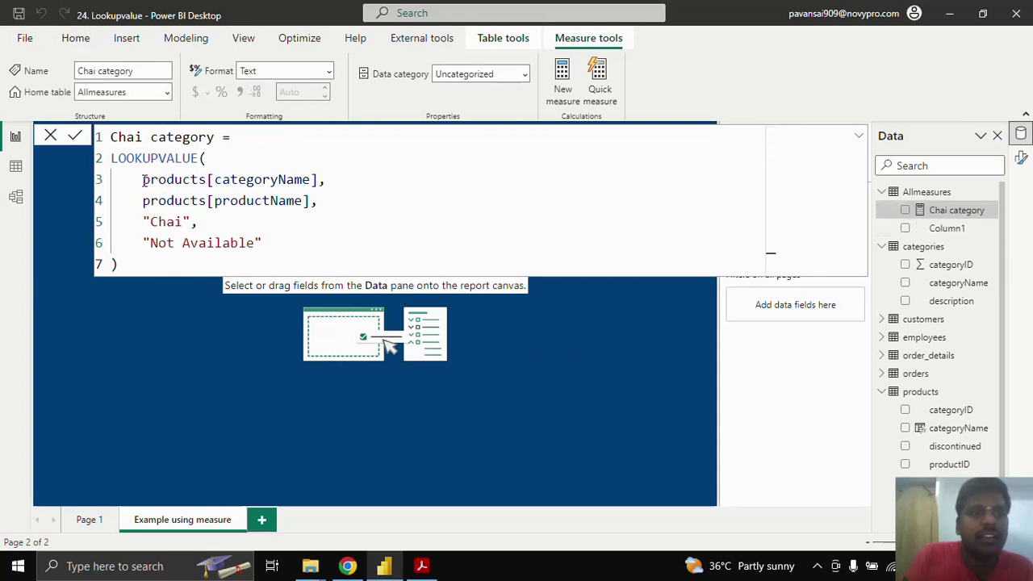
pyautogui.moveTo(142, 179); pyautogui.dragTo(318, 181)
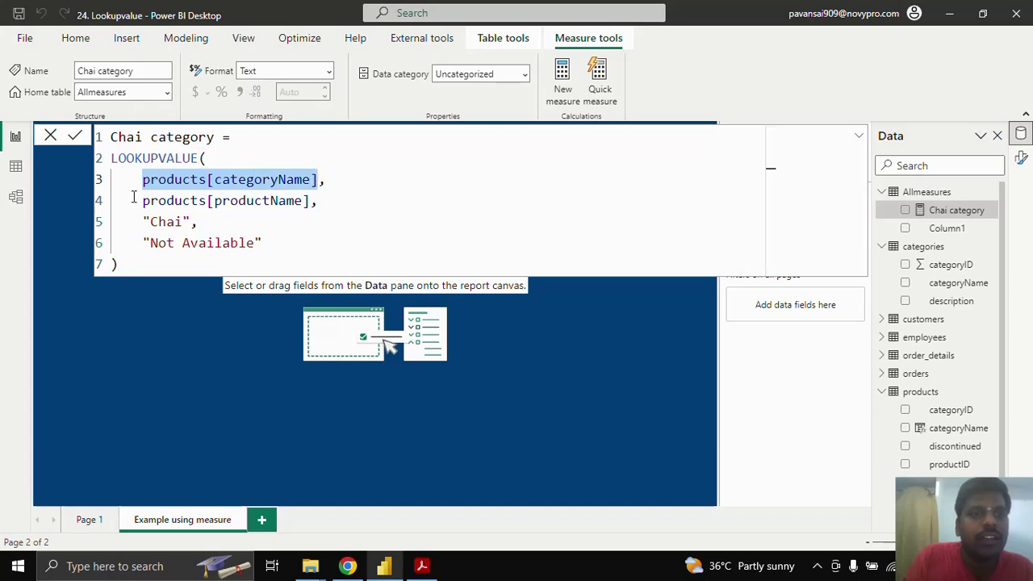
pyautogui.moveTo(141, 200); pyautogui.dragTo(311, 200)
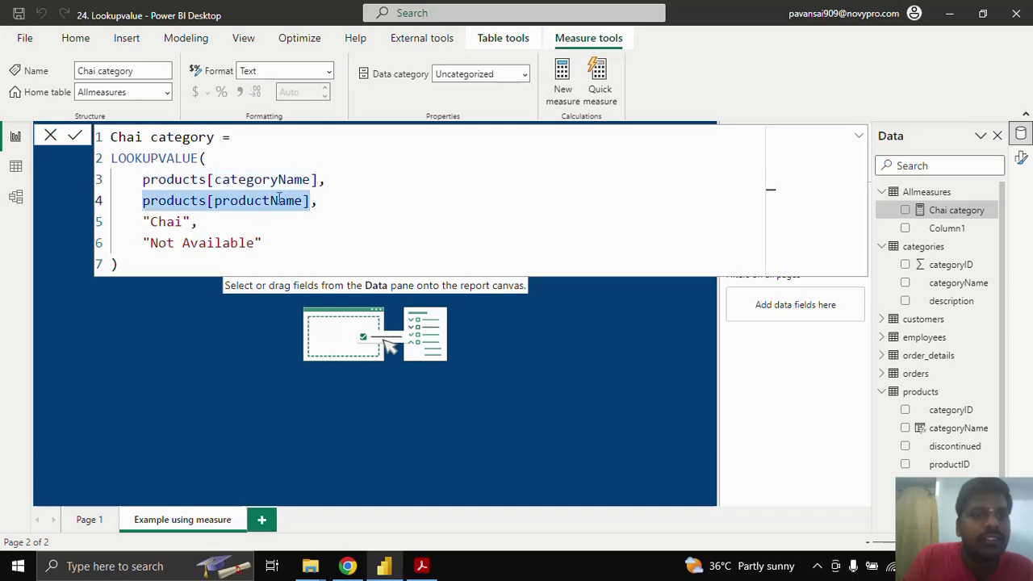
pyautogui.moveTo(142, 221); pyautogui.dragTo(180, 226)
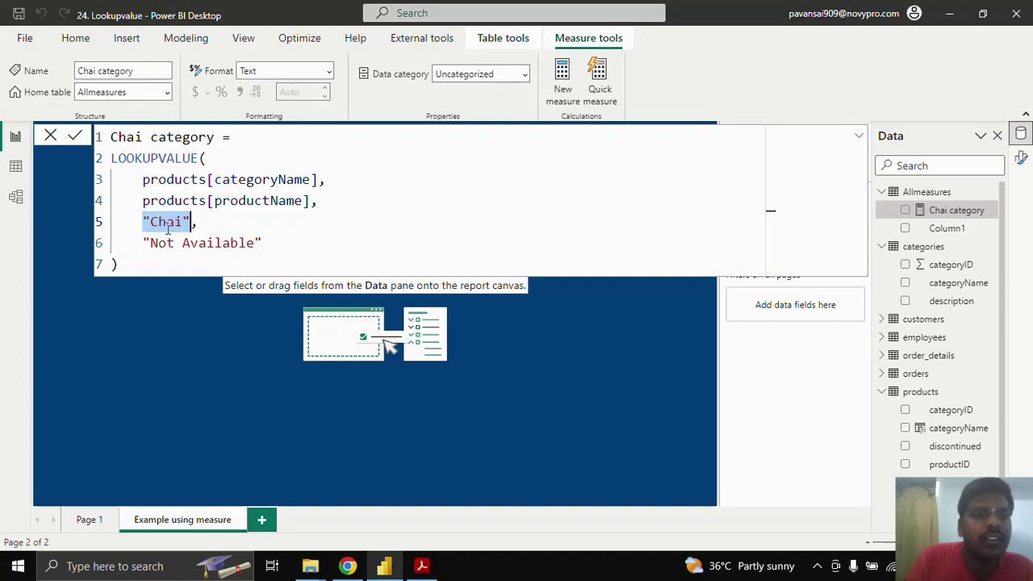
pyautogui.moveTo(144, 243); pyautogui.dragTo(269, 243)
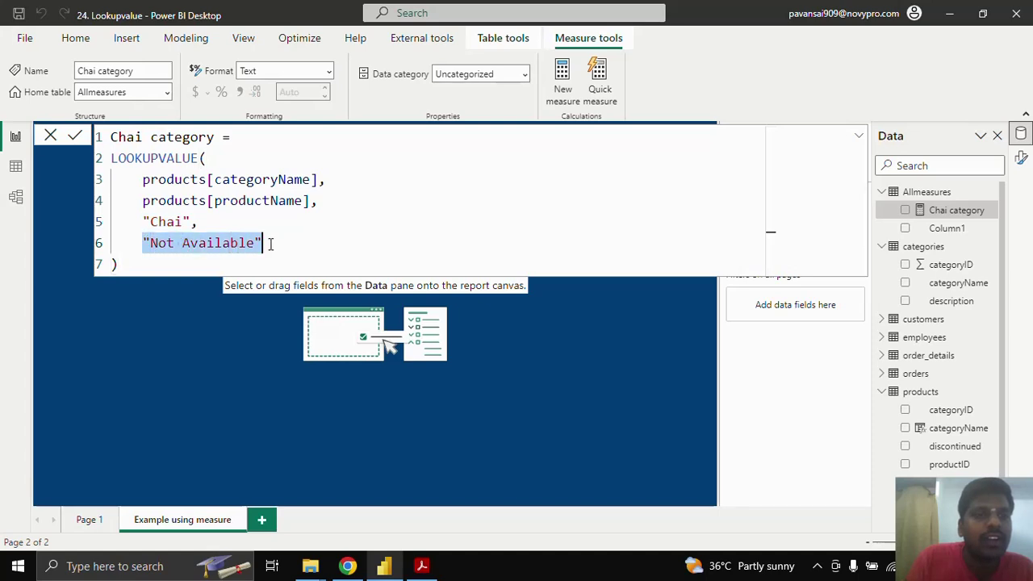
pyautogui.click(66, 42)
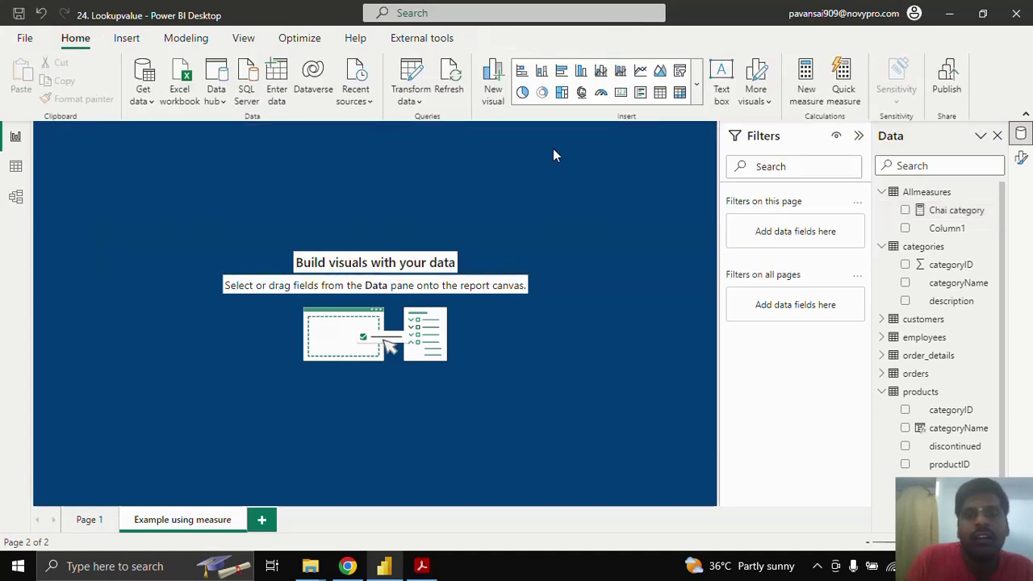
# - Insert a card visual showing the Allmeasures Chai category measure
pyautogui.click(620, 93)
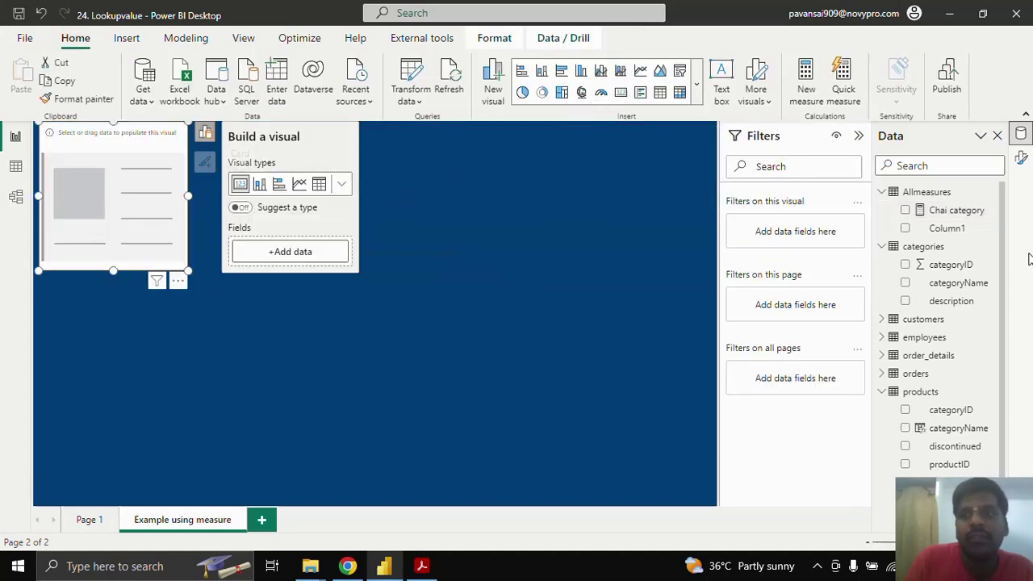
pyautogui.click(261, 257)
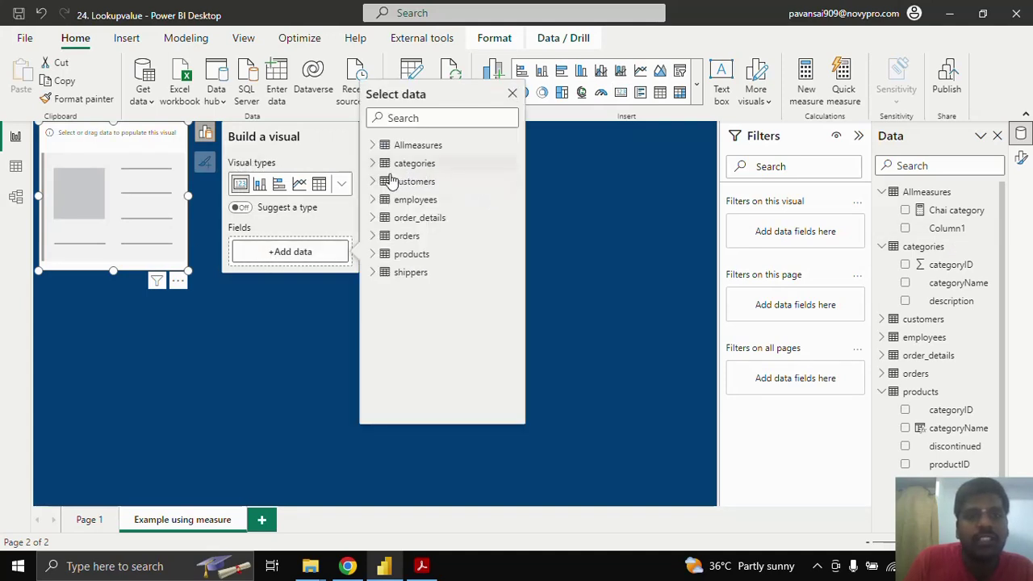
pyautogui.click(374, 146)
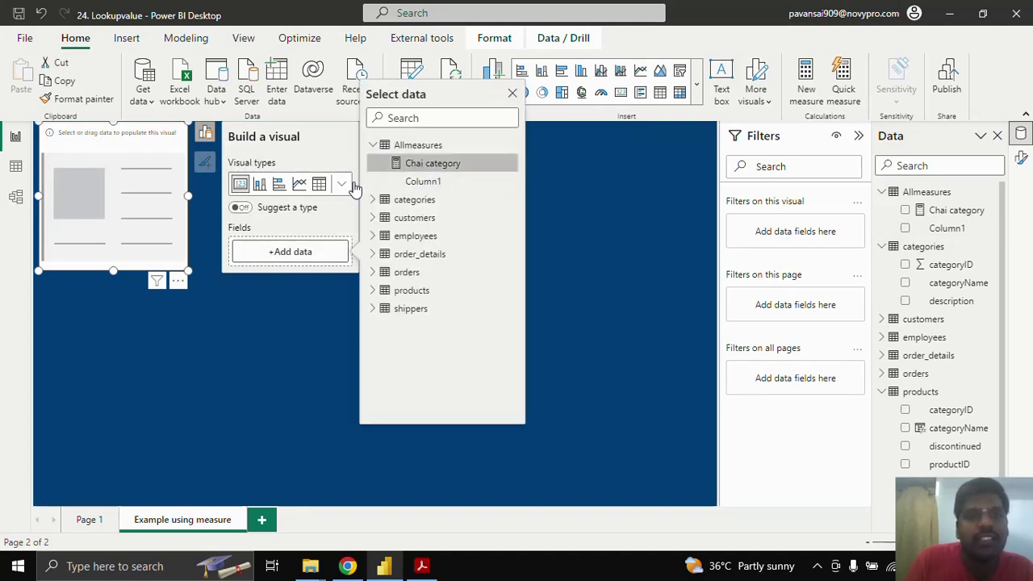
pyautogui.click(423, 164)
# - Move the Beverages card toward the page centre, make it wider and shorter, then go to Data view
pyautogui.moveTo(158, 193); pyautogui.dragTo(250, 236)
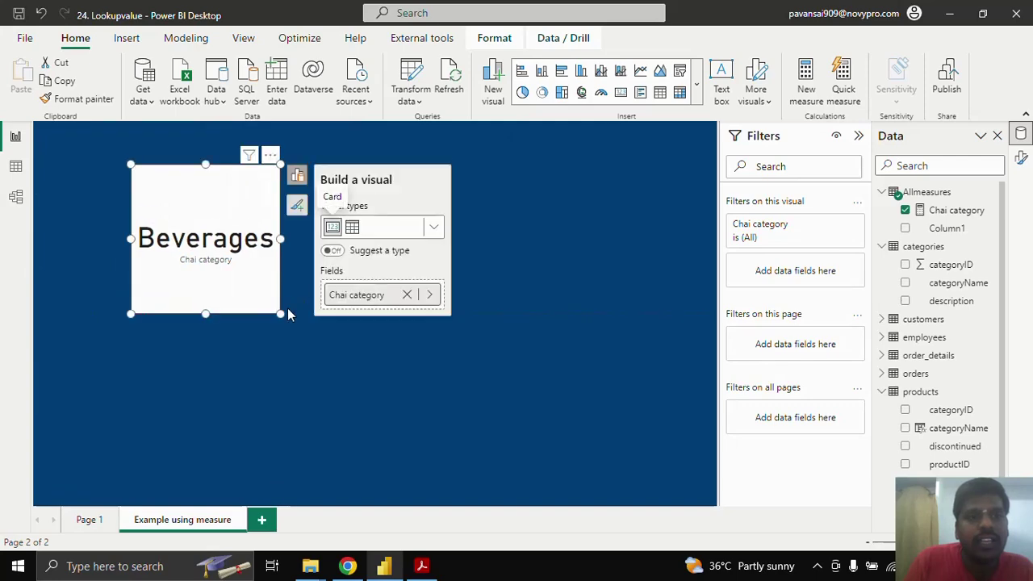
pyautogui.moveTo(281, 313); pyautogui.dragTo(375, 296)
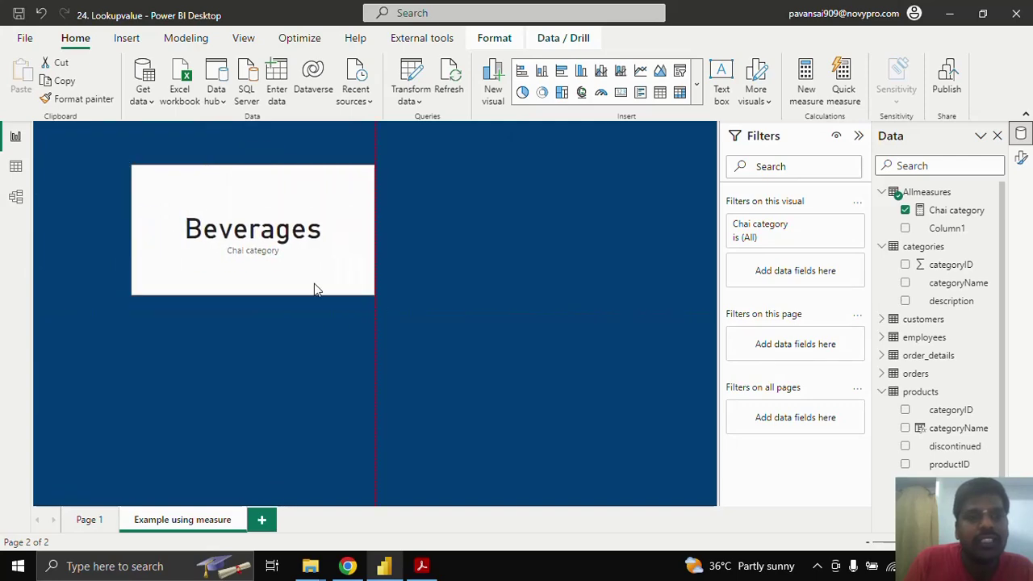
pyautogui.click(15, 167)
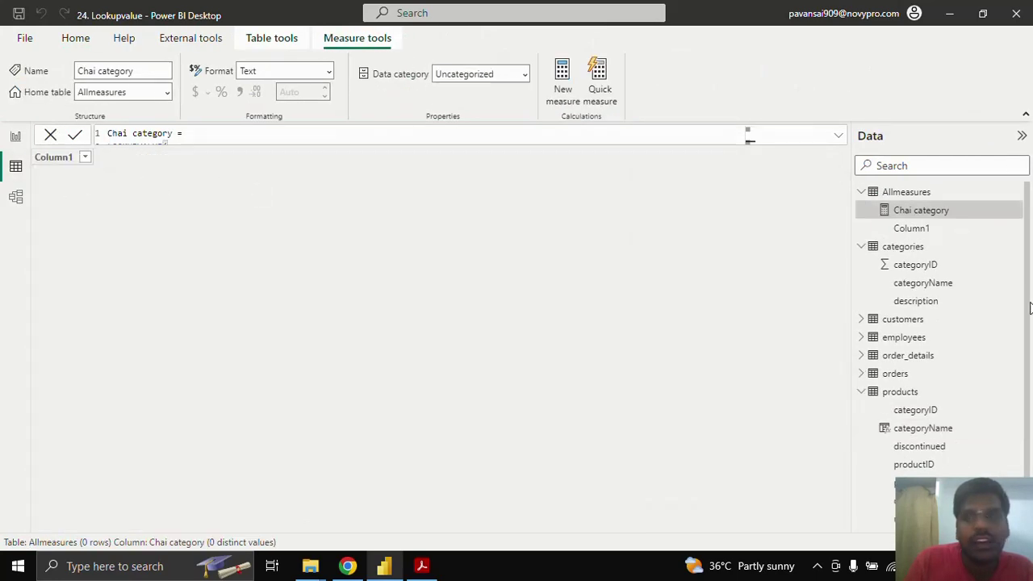
# - Show the products rows to verify Chai is Beverages, then open the products–categories model diagram
pyautogui.click(918, 394)
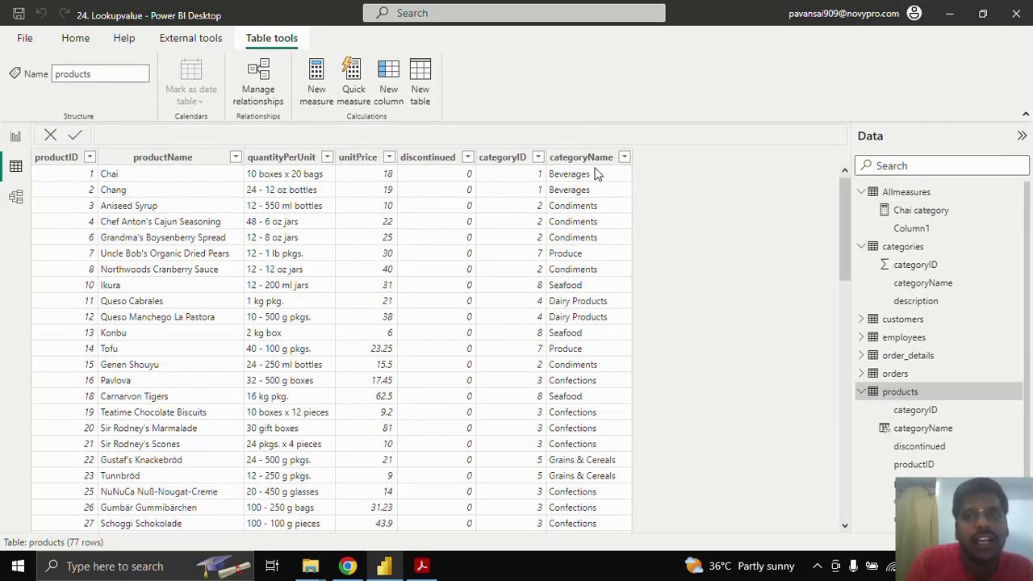
pyautogui.click(10, 139)
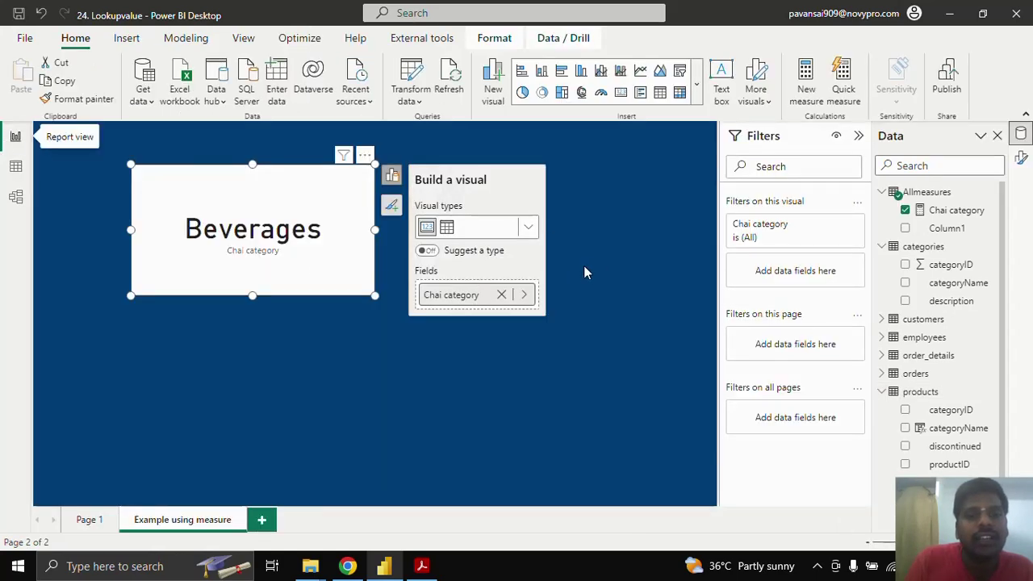
pyautogui.click(15, 166)
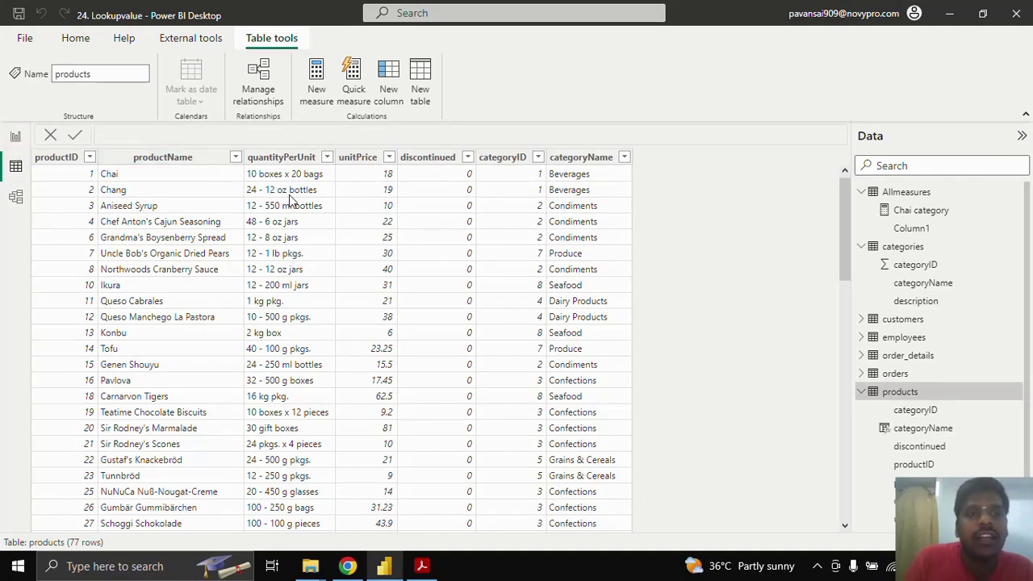
pyautogui.click(16, 197)
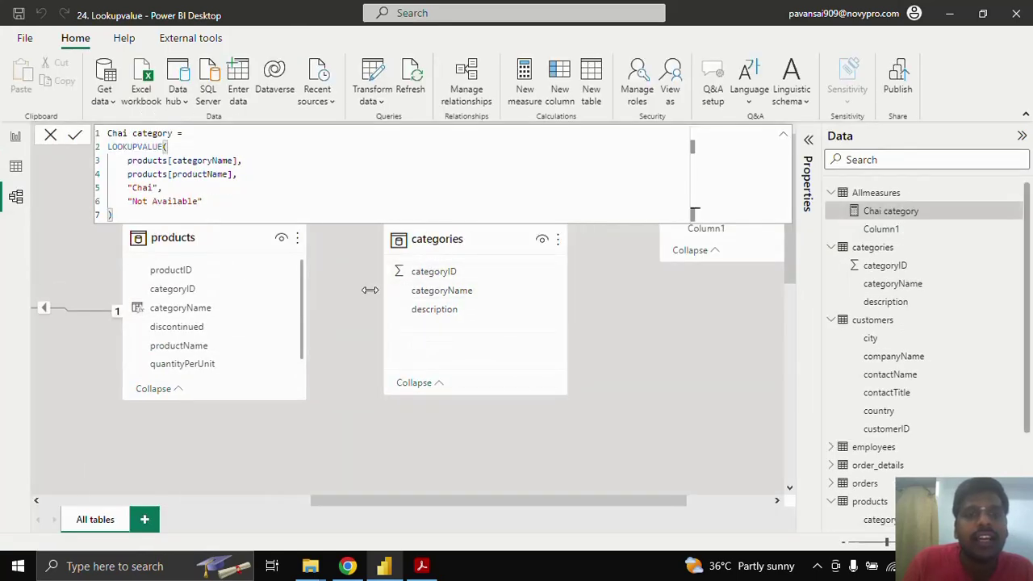